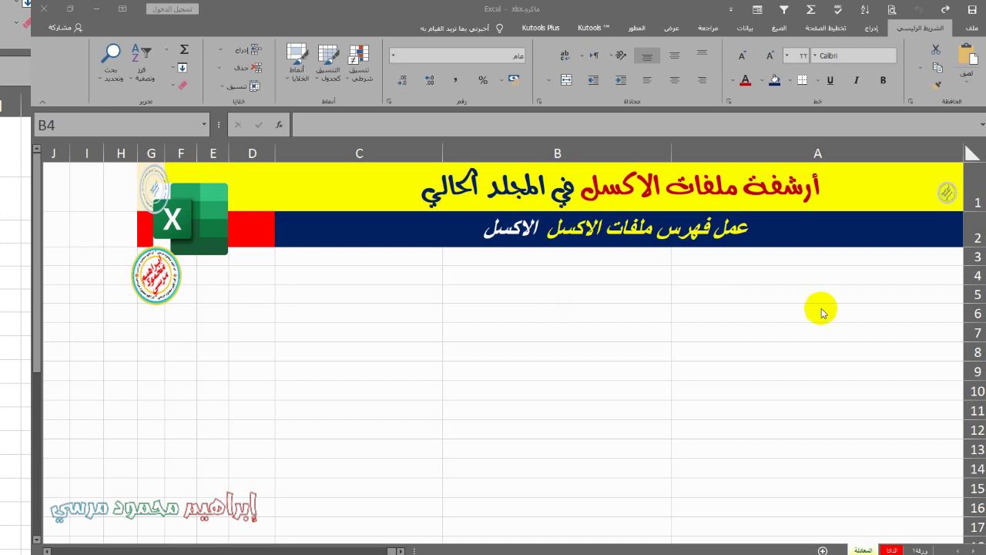
shift+click(830, 438)
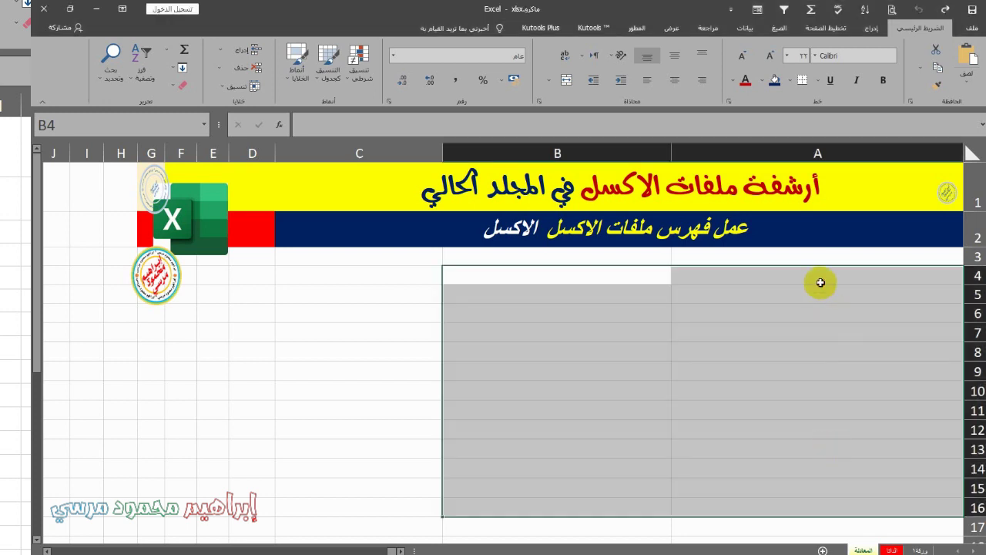
drag(819, 279, 815, 367)
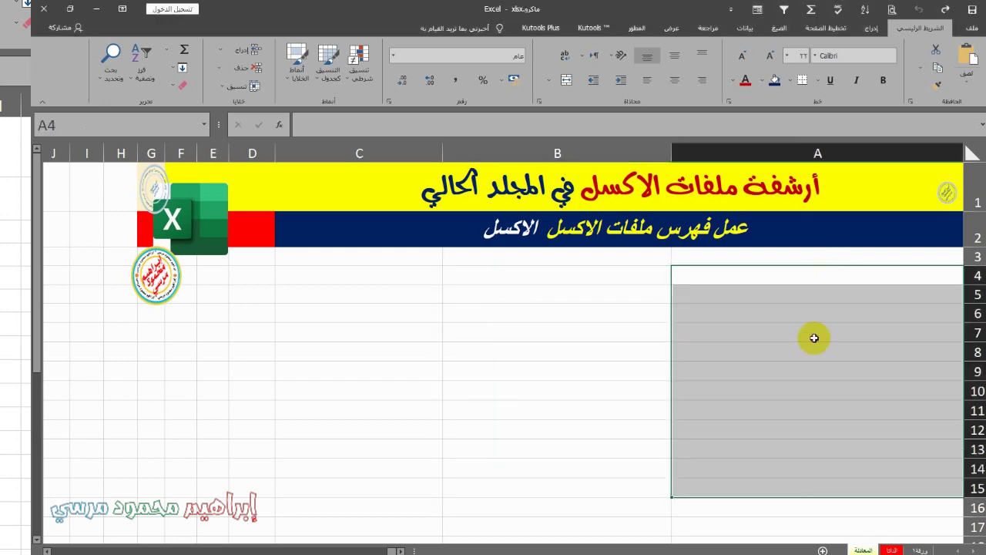
click(813, 338)
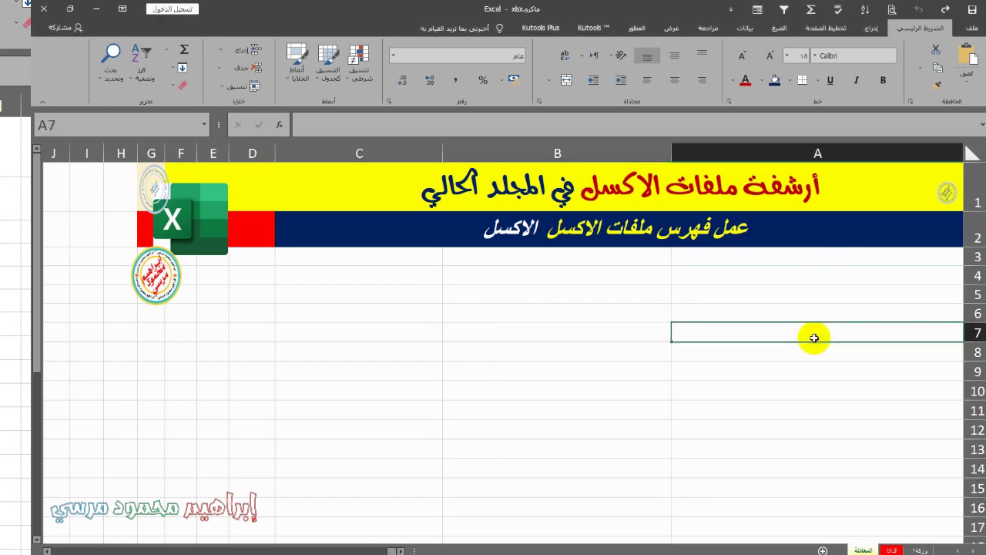
click(896, 348)
click(872, 404)
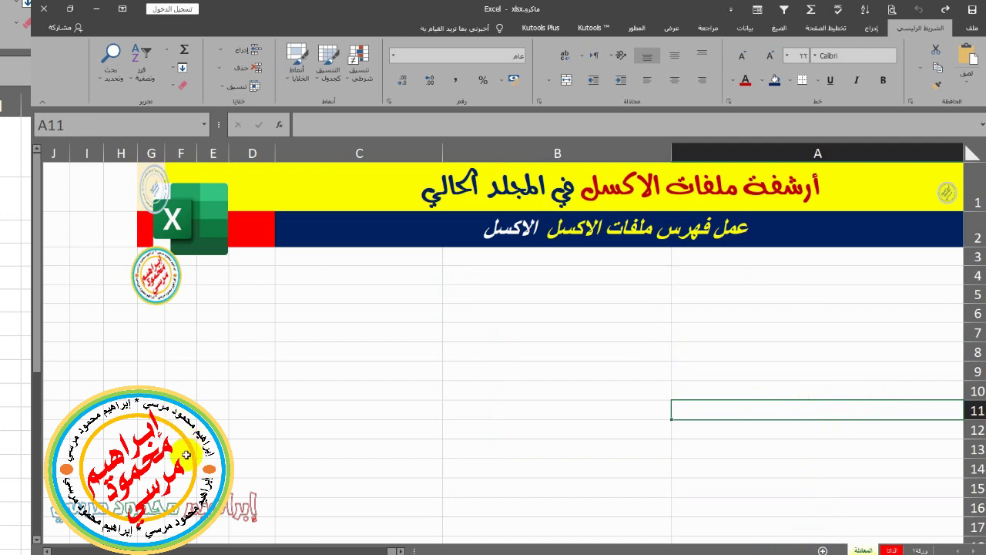
click(793, 329)
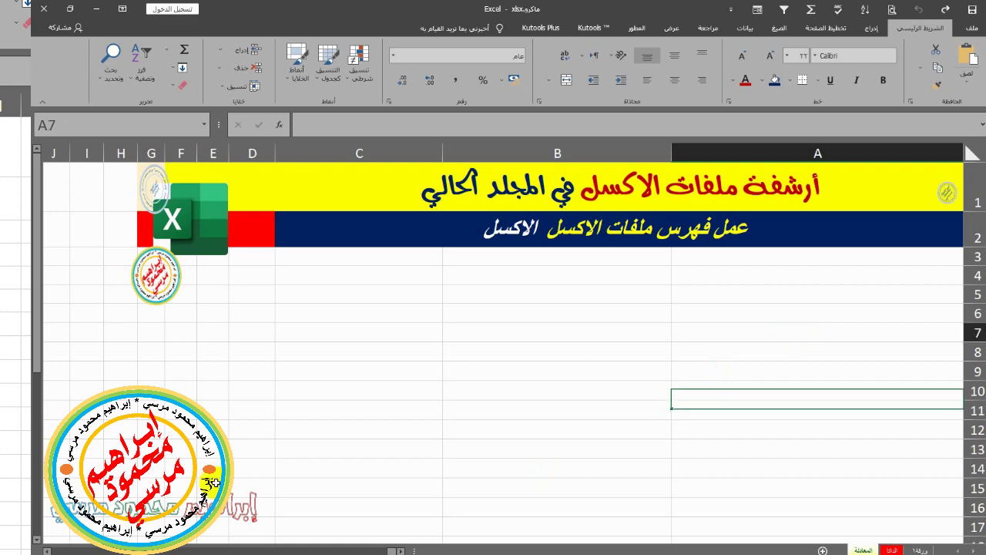
Switch to File Explorer and filter the تدريبات اكسل folder by type to show only Microsoft Excel Worksheet files
key(alt+Tab)
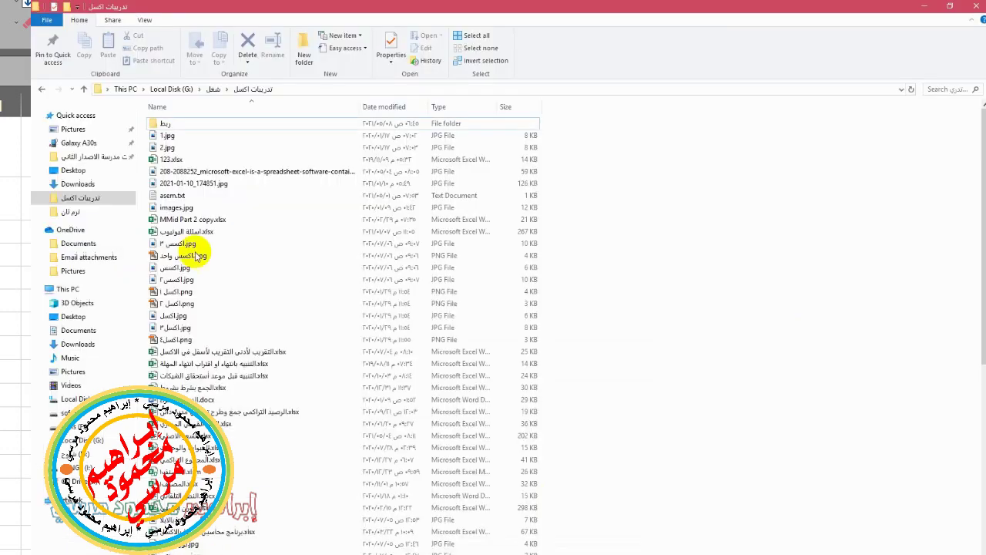
scroll(260, 264, down, 3)
scroll(260, 264, down, 3)
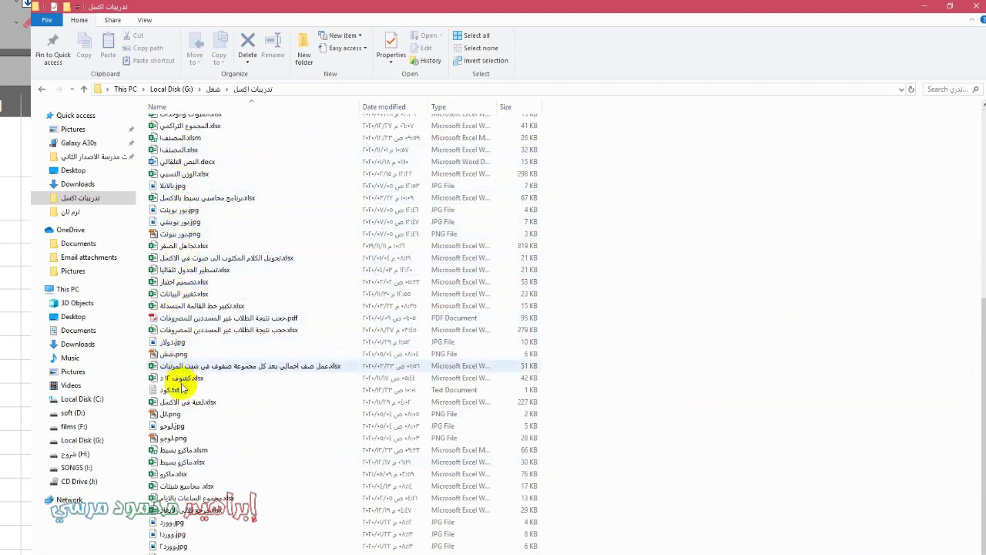
scroll(220, 501, up, 1)
scroll(220, 493, up, 8)
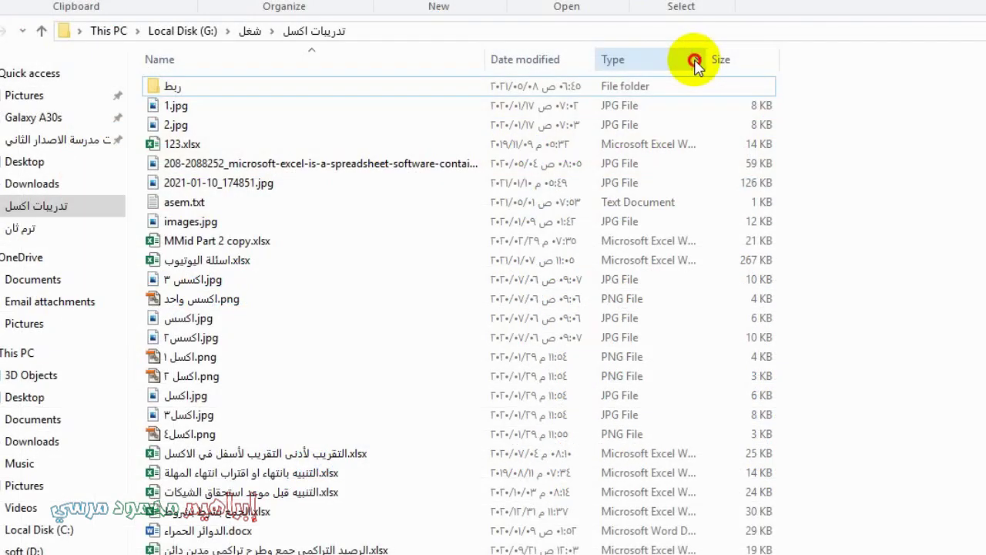
click(696, 61)
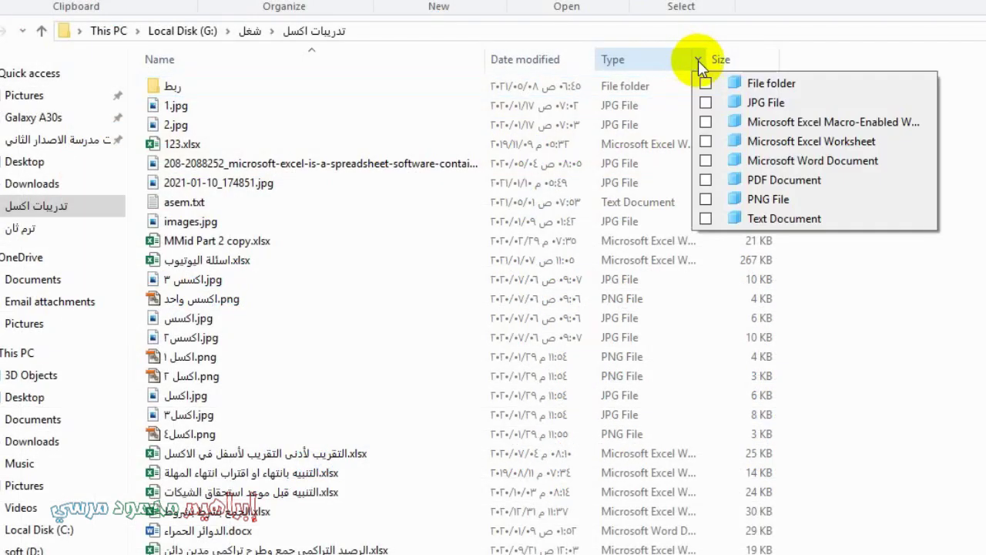
click(705, 121)
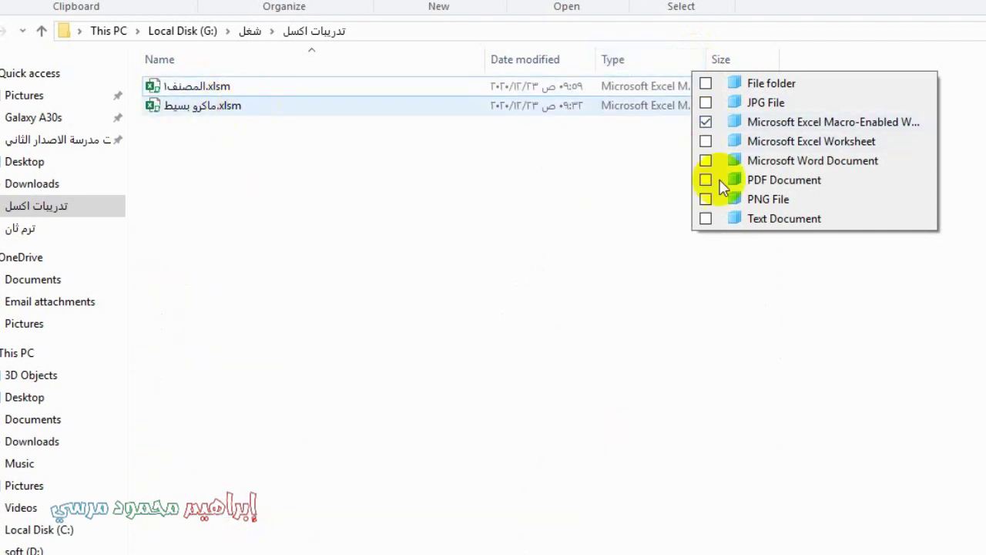
click(705, 143)
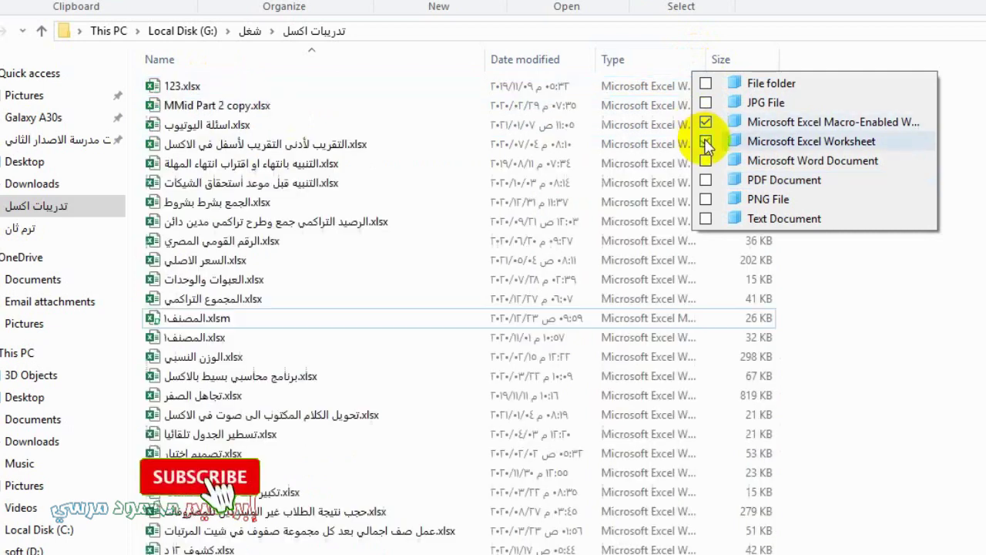
click(706, 143)
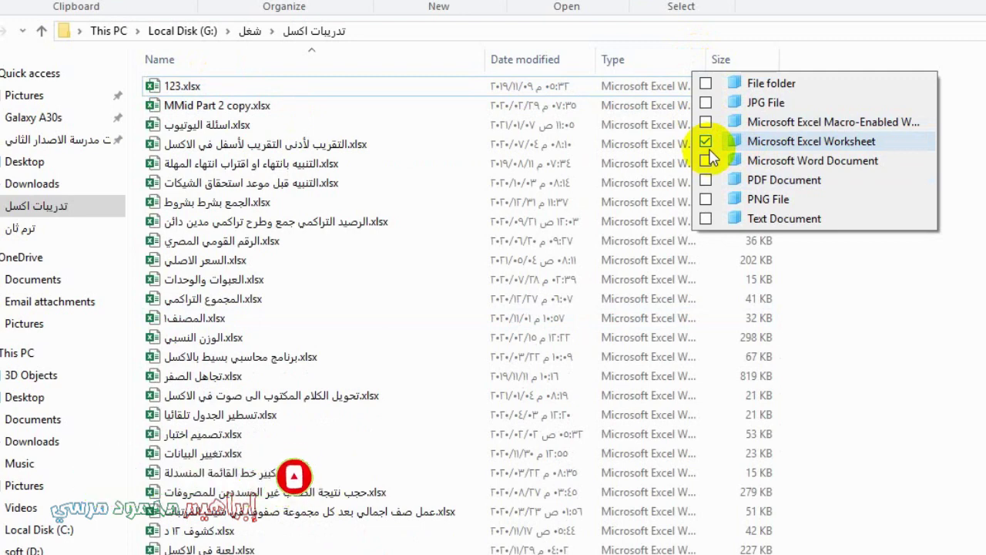
Try filtering the workbooks by the Small (10 - 100 KB) and Medium (100 KB - 1 MB) sizes, then clear both filters
click(773, 61)
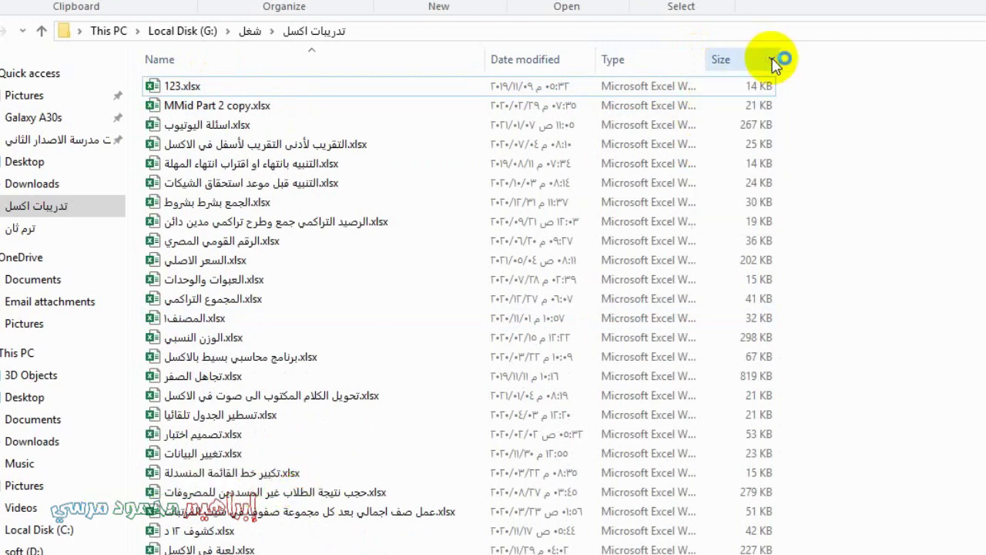
click(773, 61)
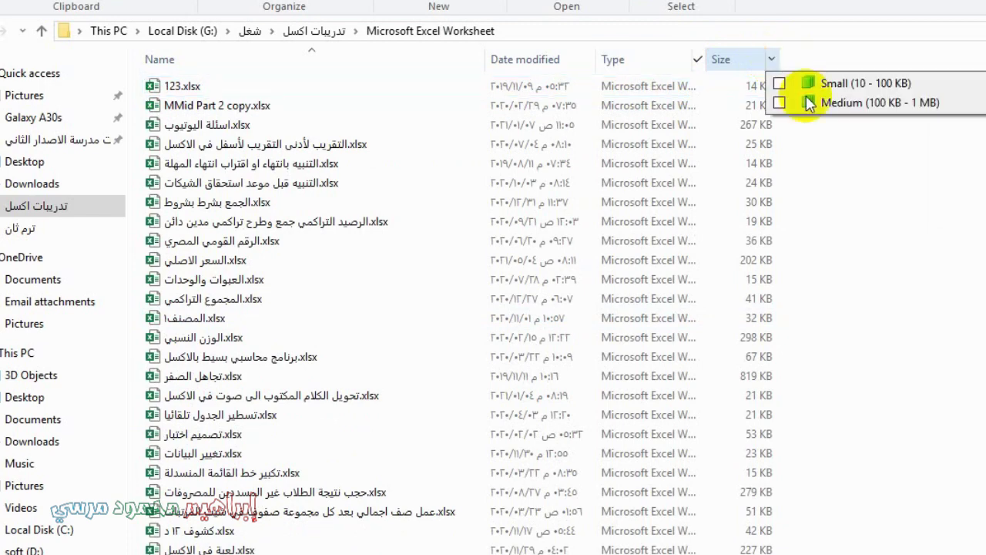
click(779, 83)
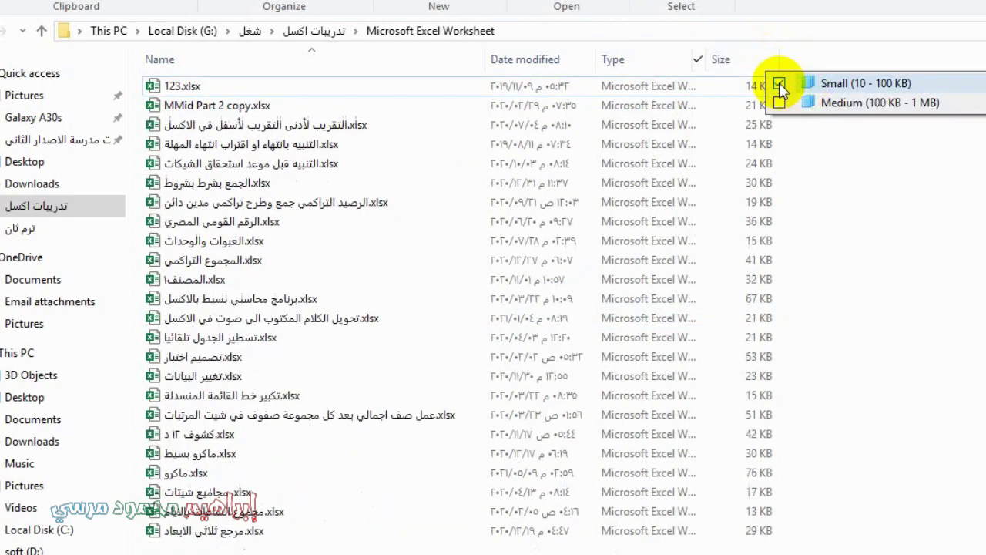
click(779, 83)
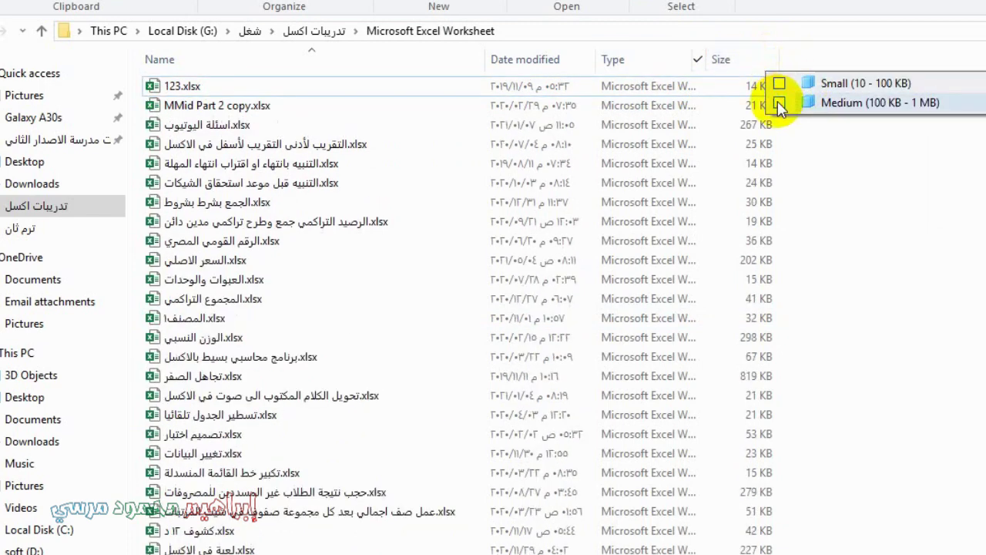
click(779, 102)
click(779, 102)
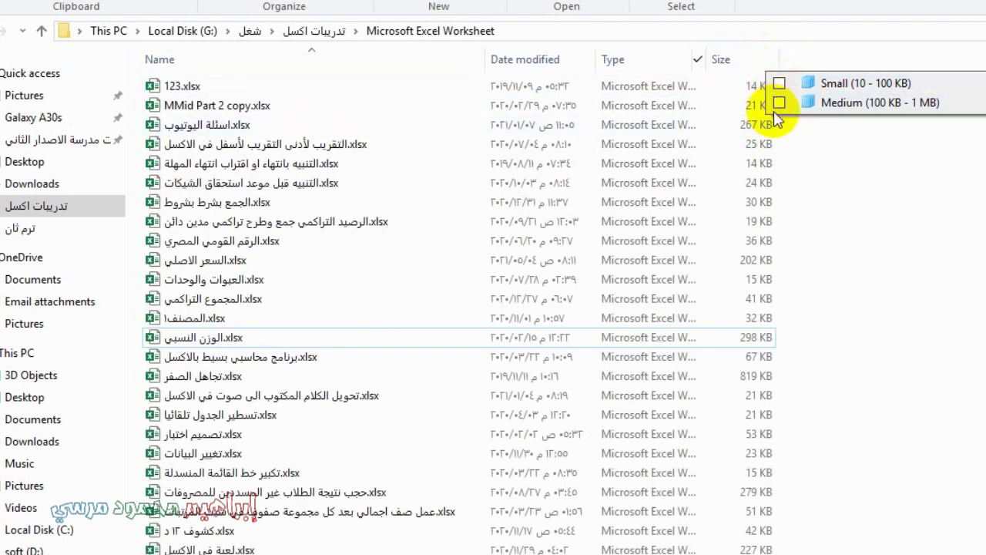
Try sorting the workbooks by date modified, check the date filter options, and restore the ascending sort by name
click(586, 66)
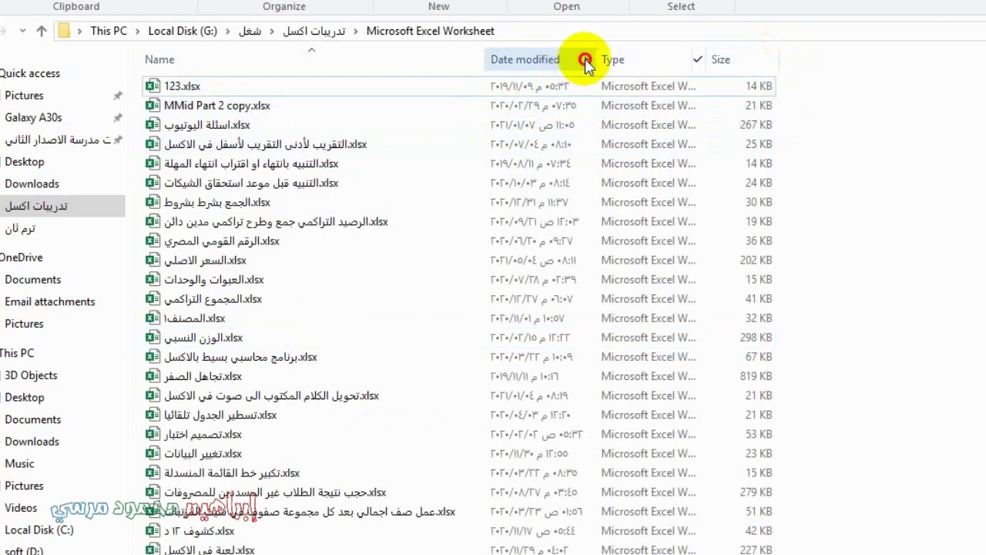
click(585, 60)
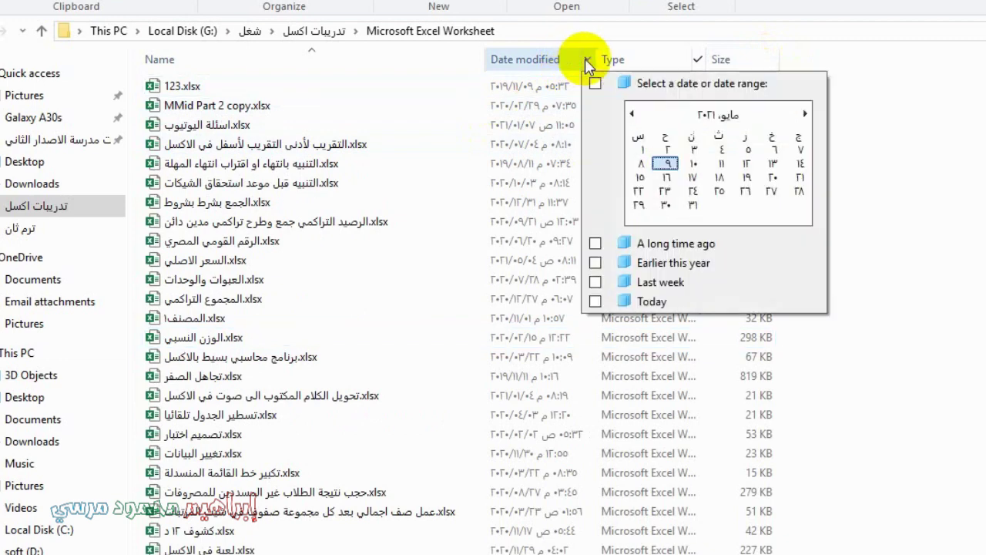
click(431, 62)
click(469, 62)
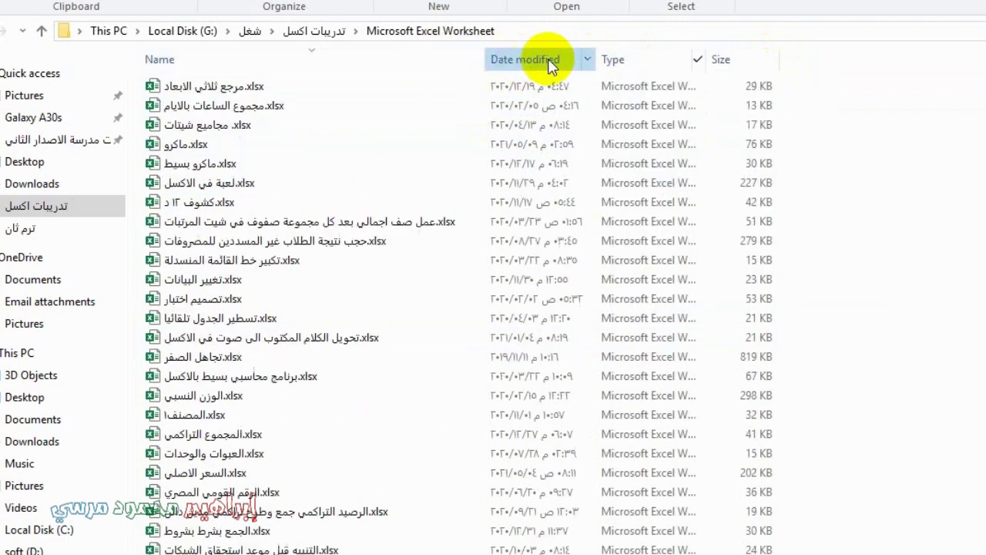
click(551, 63)
click(589, 60)
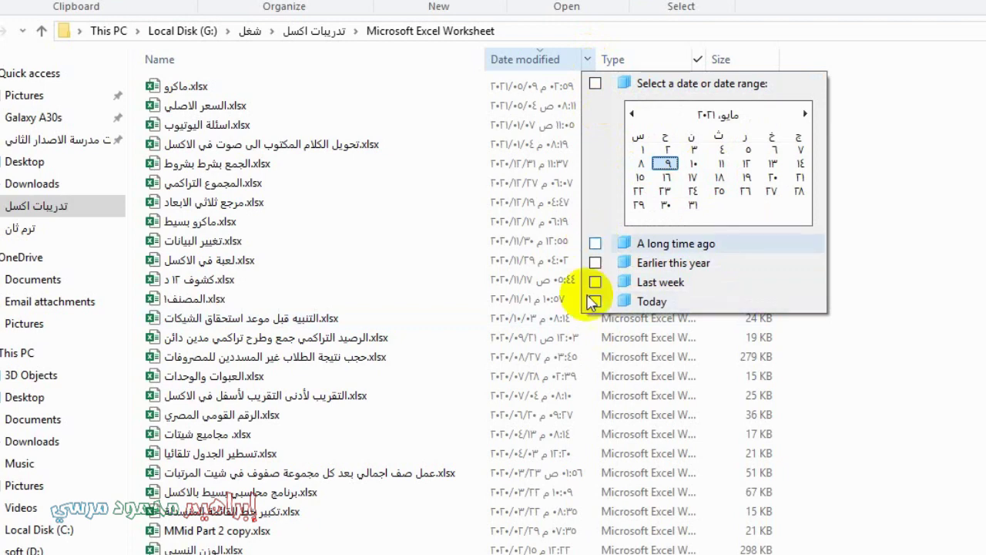
click(447, 60)
click(471, 61)
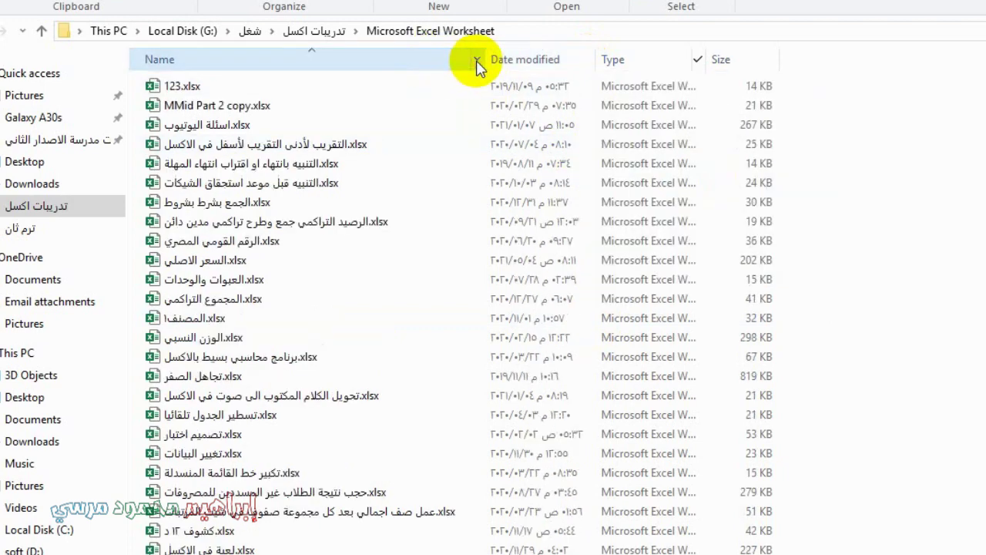
Filter the workbooks by name to every group (0 – 9, I – P and the Arabic letter groups) except أ ب ت ث
click(476, 60)
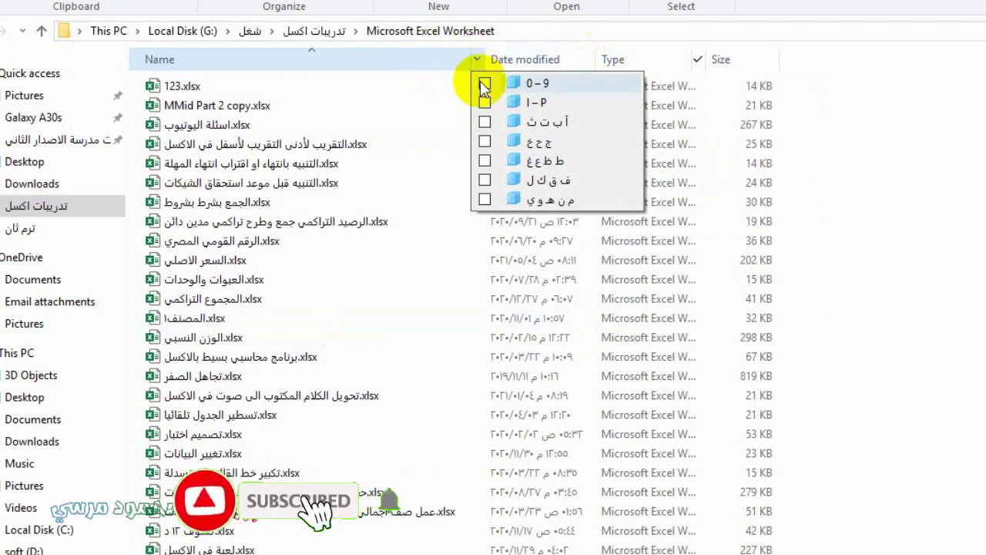
click(484, 83)
click(485, 103)
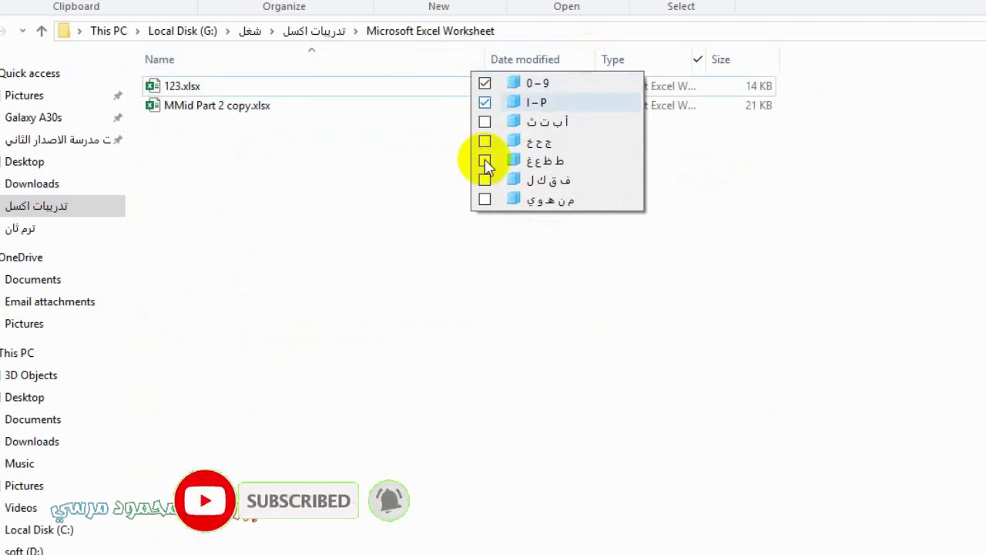
click(484, 142)
click(485, 160)
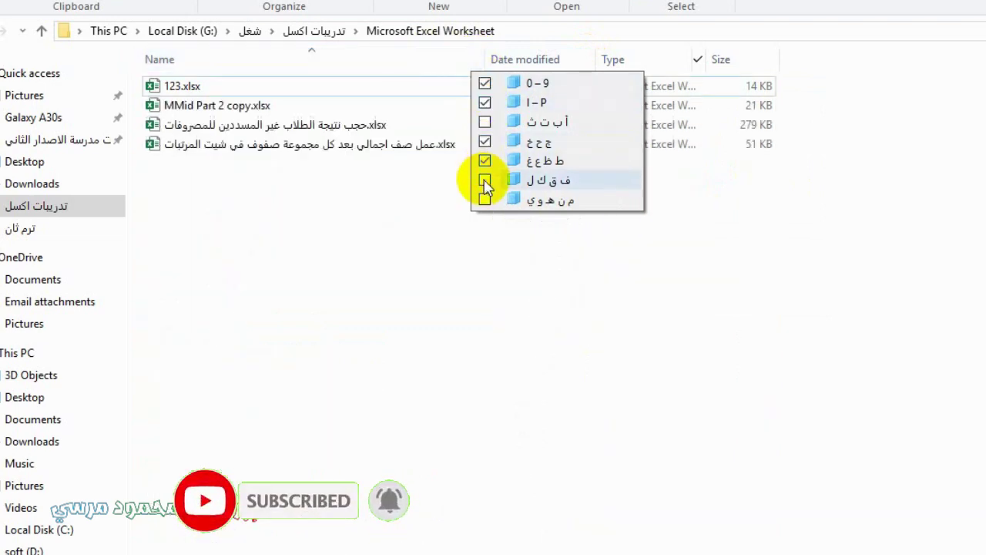
click(485, 180)
click(485, 199)
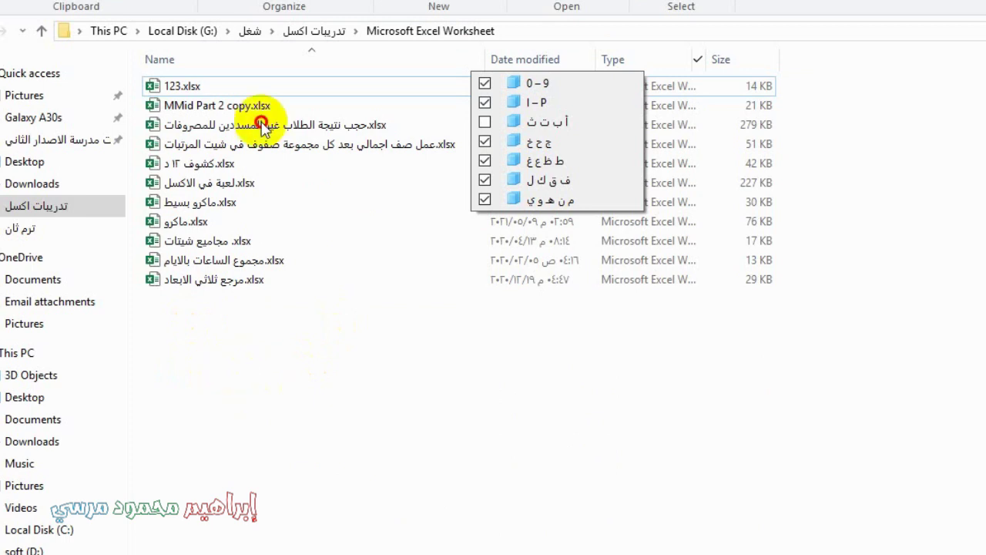
click(257, 70)
Select all the filtered workbooks, including 123.xlsx, and copy them as paths
drag(243, 342, 282, 94)
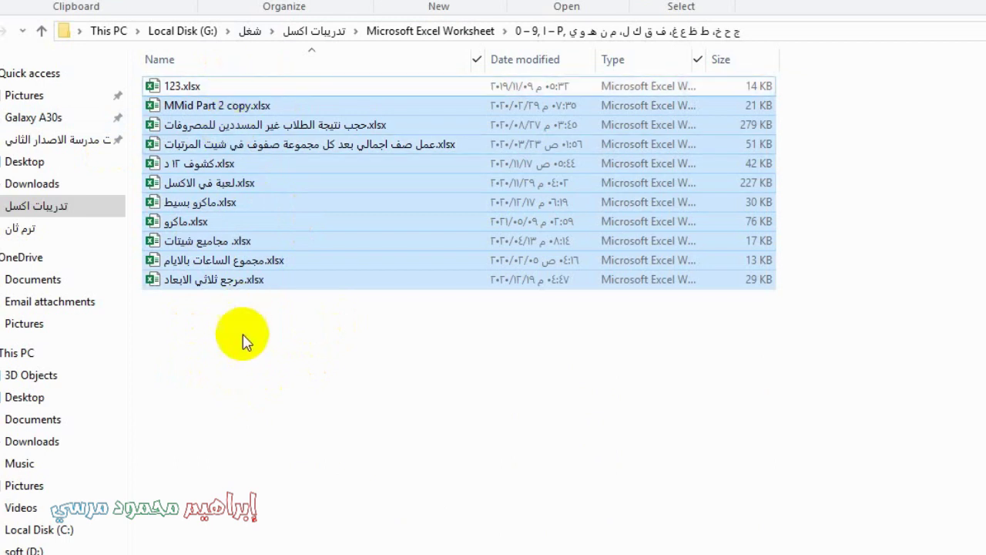
drag(210, 379, 259, 88)
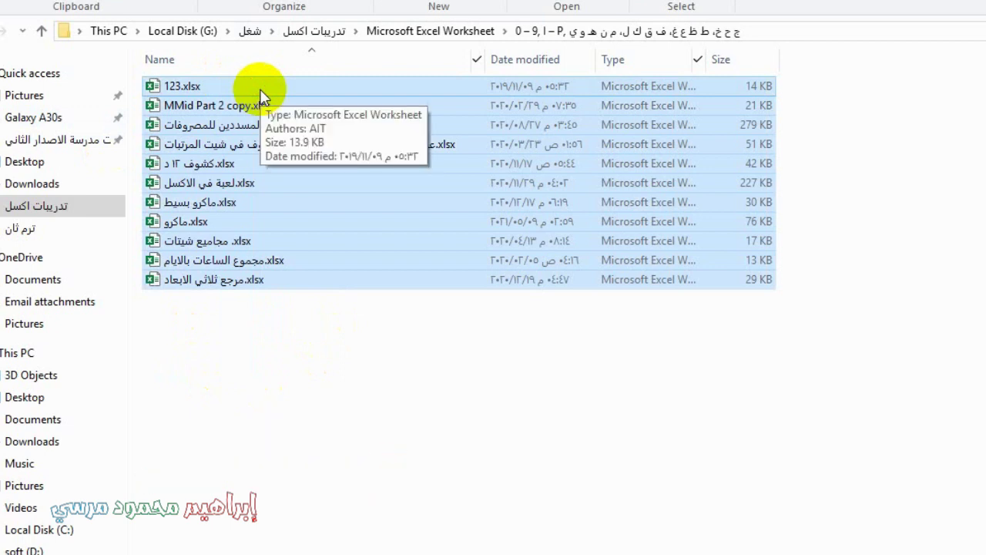
right_click(215, 170)
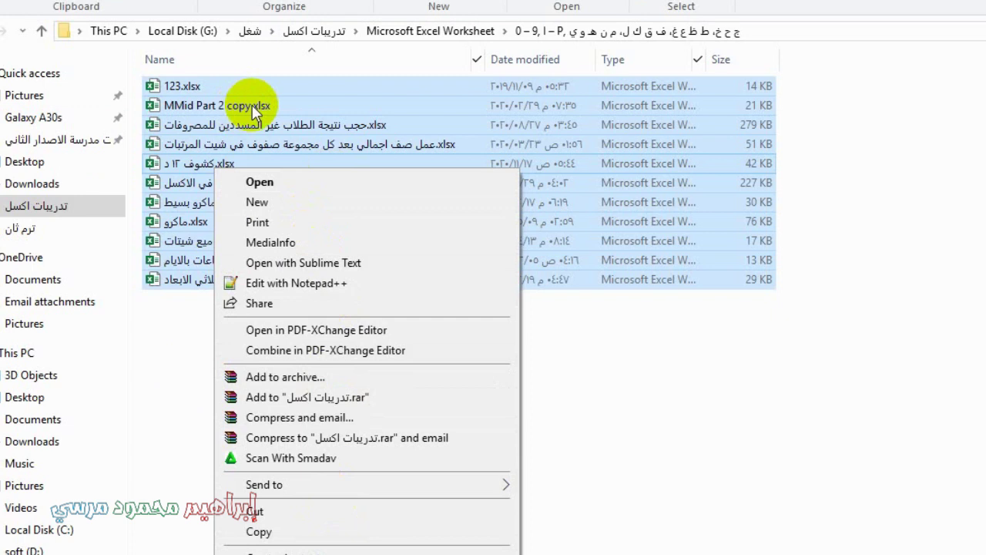
click(314, 104)
shift+right_click(314, 106)
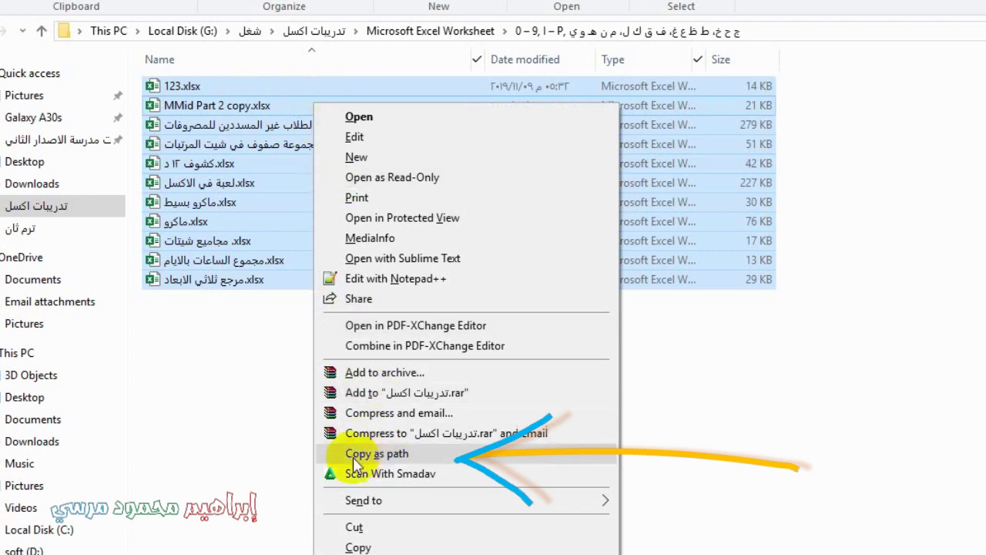
click(437, 465)
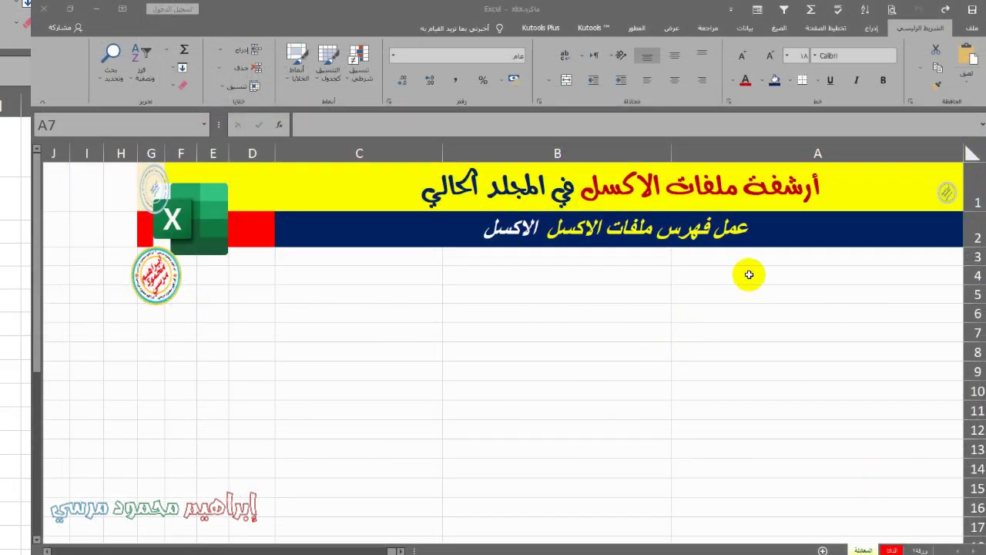
Switch to the Excel workbook and paste the copied file paths as text into column A starting at cell A4
click(749, 274)
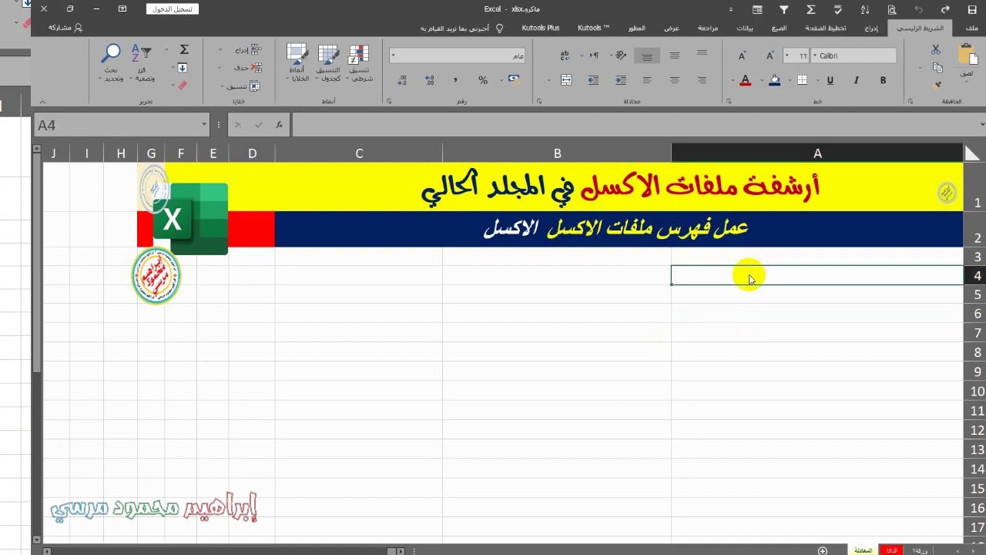
right_click(749, 278)
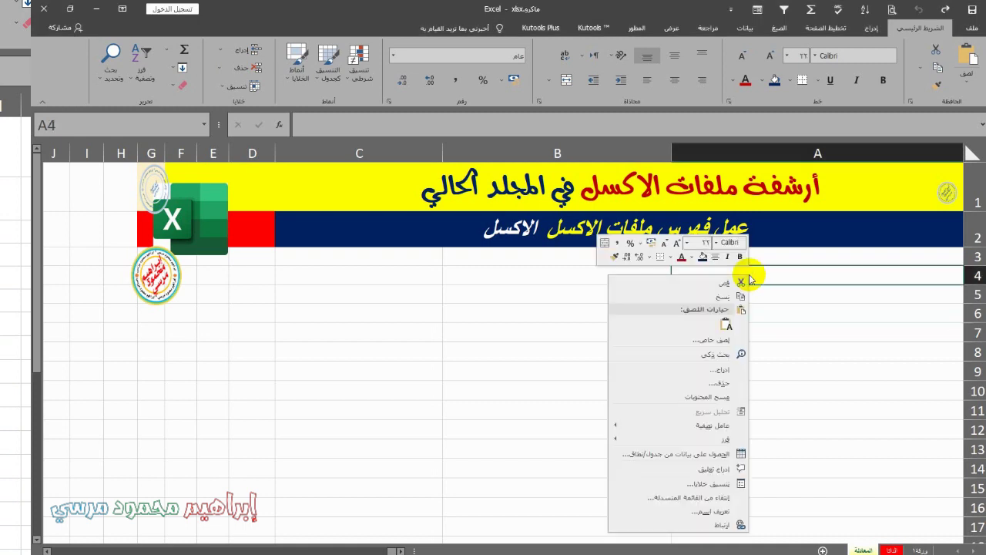
click(727, 324)
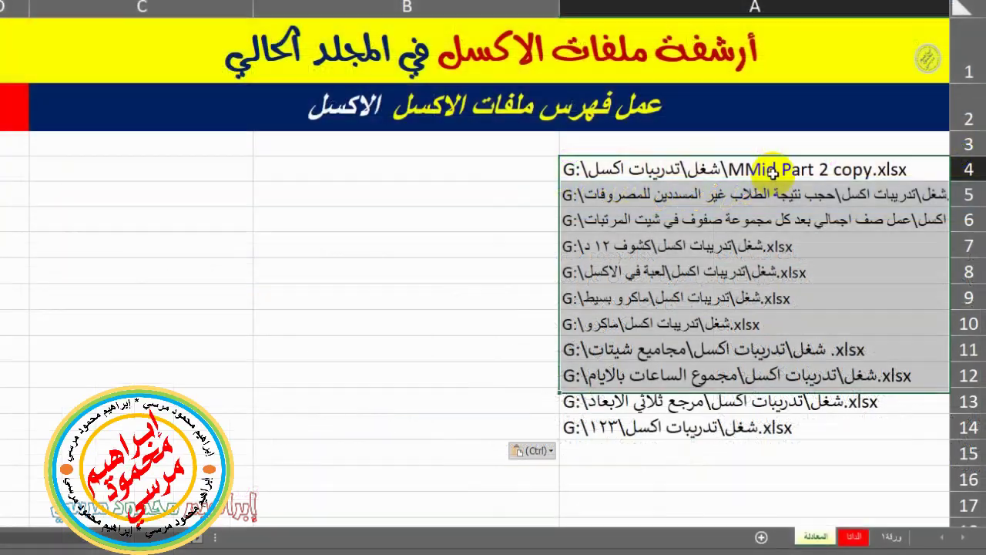
click(566, 173)
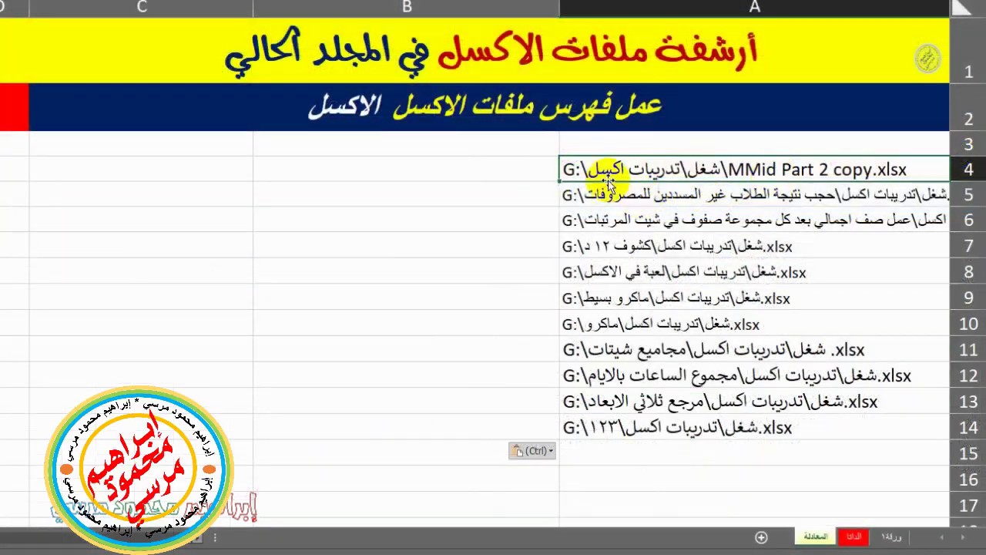
Copy the file name MMid Part 2 copy.xlsx out of the path in A4 and paste it as text into B4
double_click(734, 169)
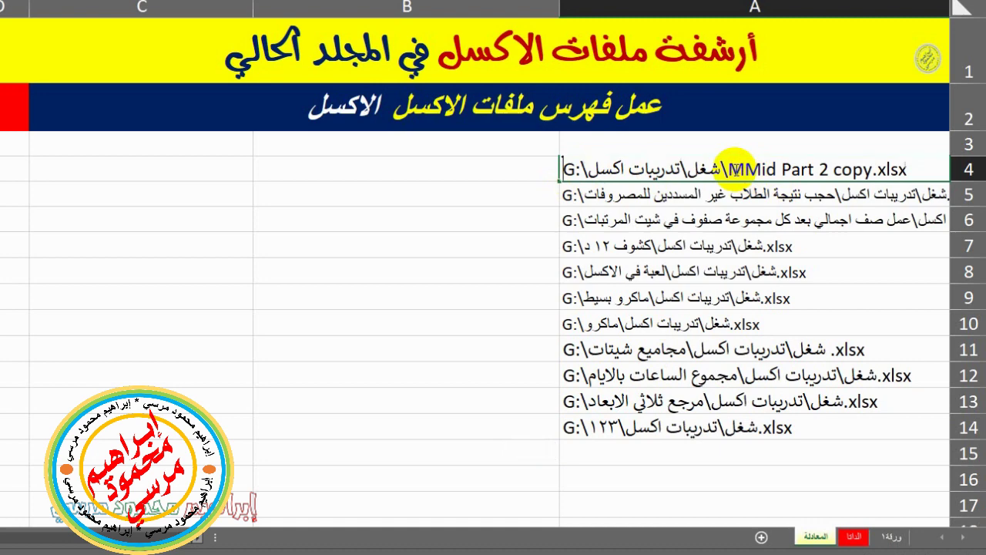
drag(737, 169, 909, 169)
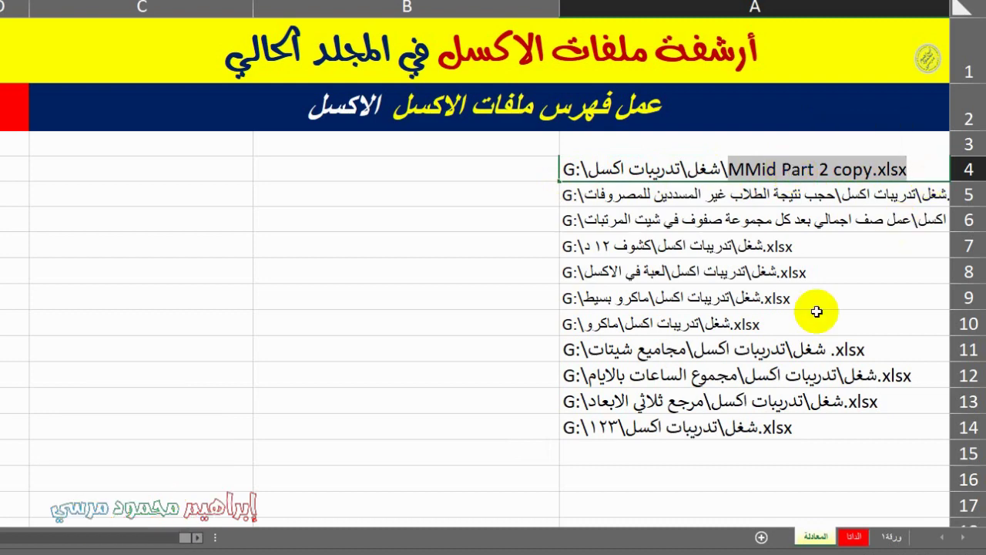
click(428, 168)
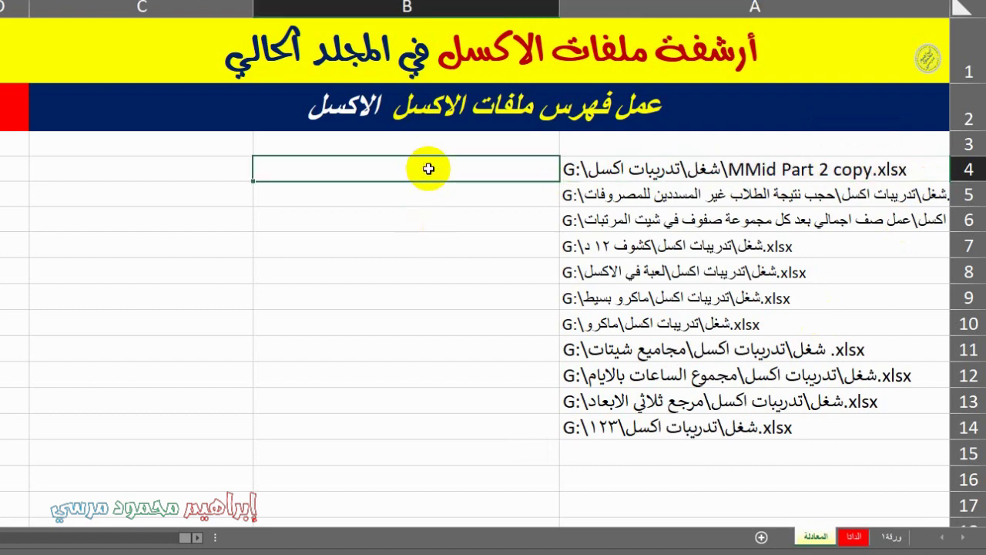
right_click(429, 168)
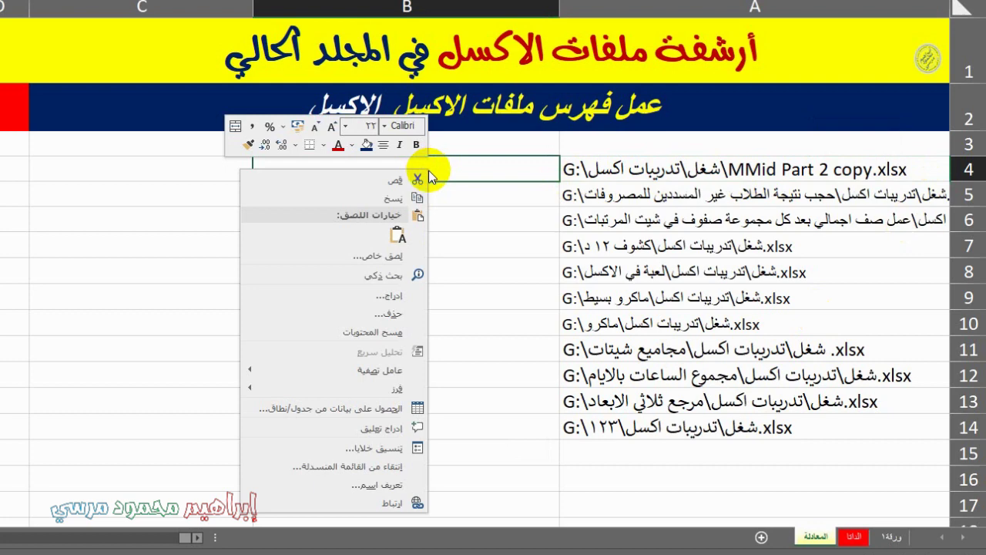
click(403, 230)
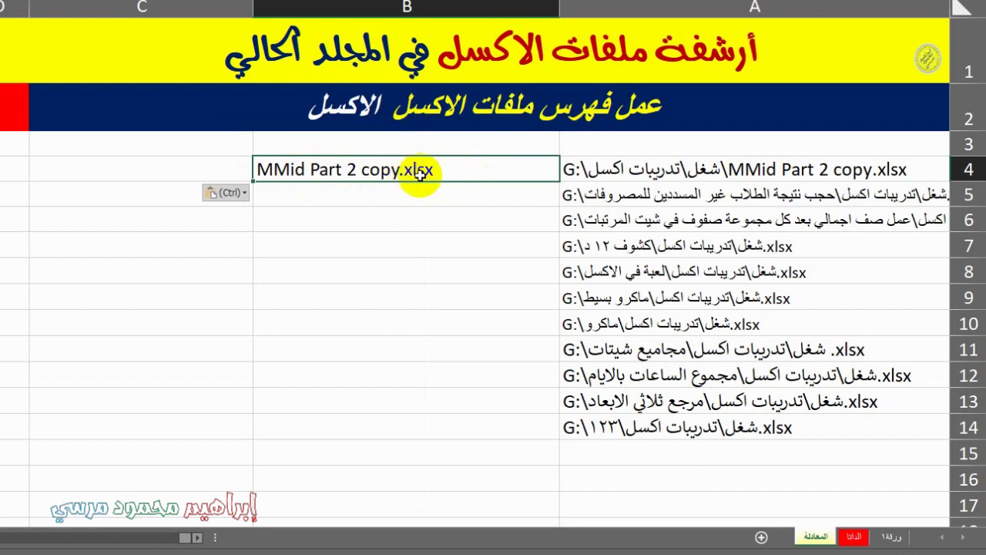
Fill the file names down from B4 to B14 with Flash Fill and centre them horizontally
double_click(254, 180)
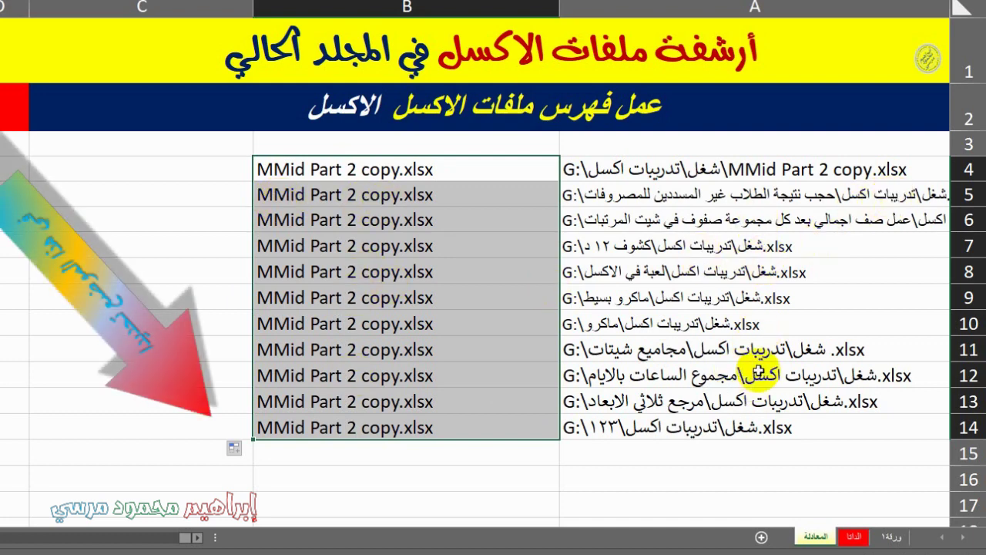
click(234, 450)
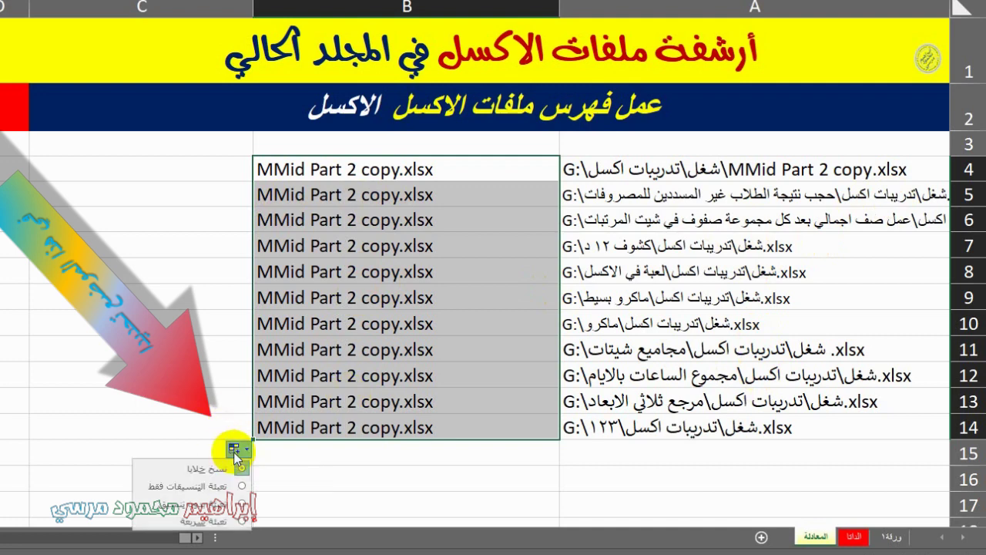
click(220, 522)
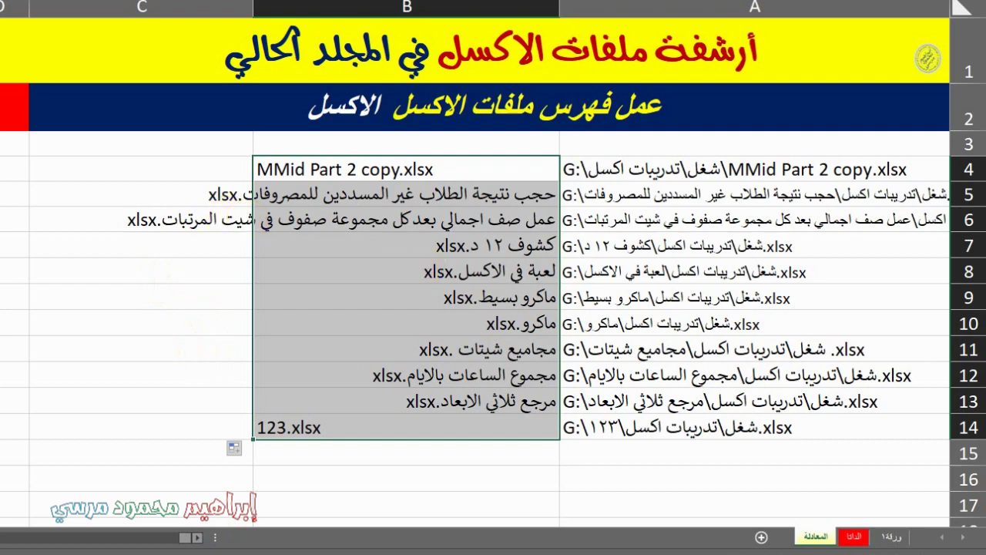
key(alt+h)
key(a)
key(c)
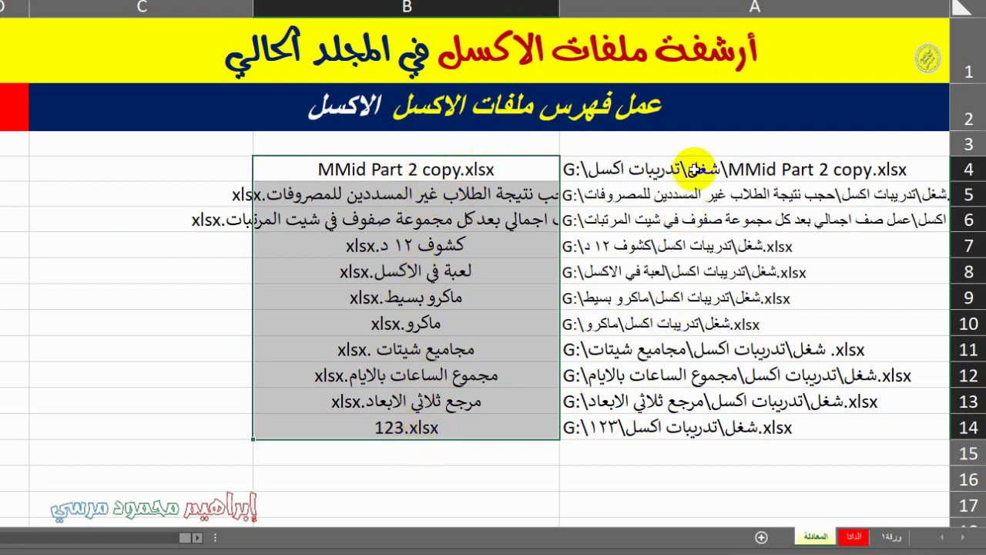
Enter =HYPERLINK(A4;B4) in C4 to link each path under its file name, and fill the formula down to C14
drag(694, 169, 699, 433)
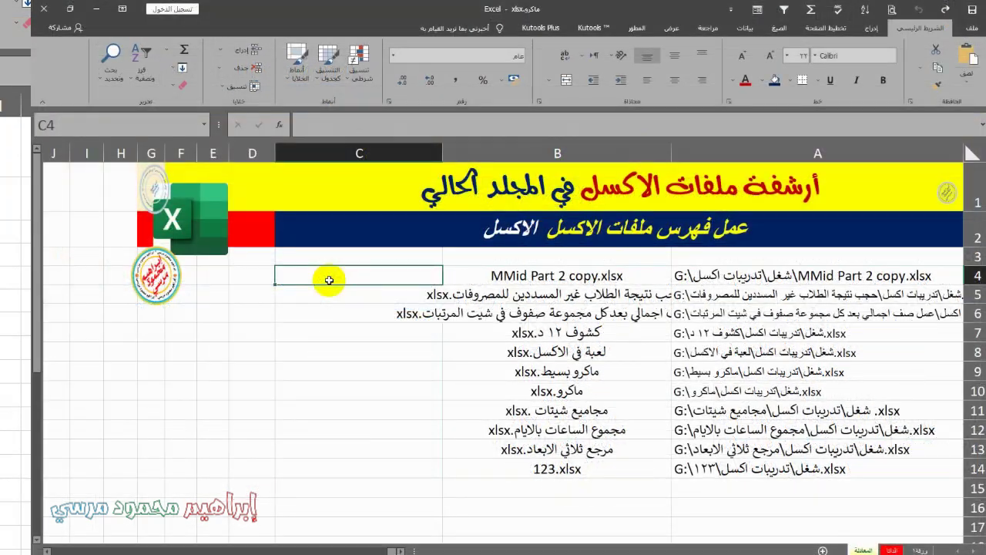
text(=)
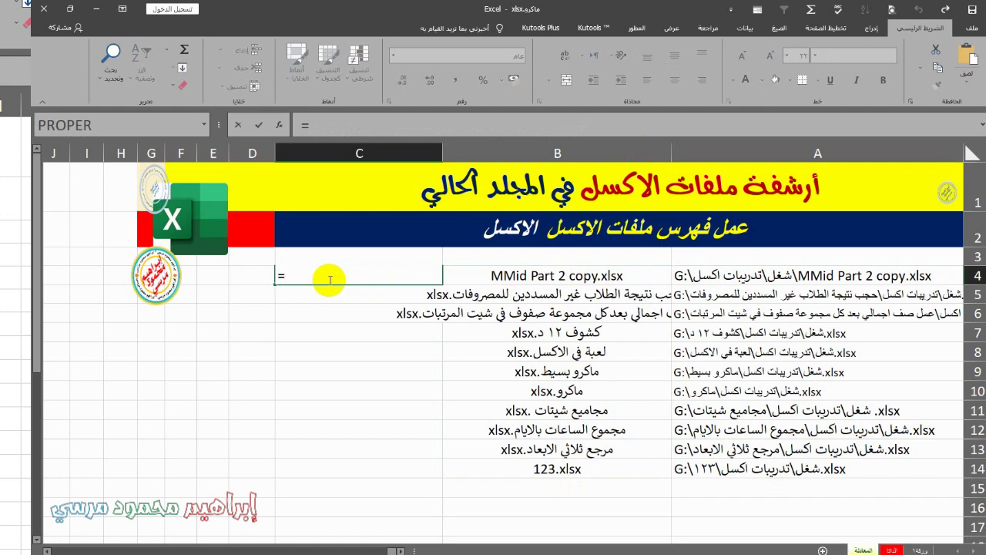
text(hu)
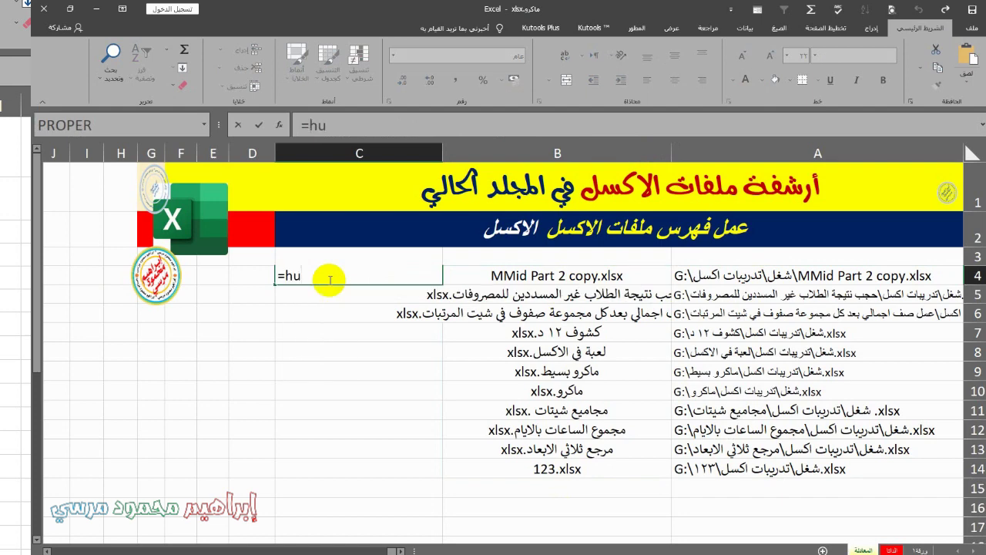
key(BackSpace)
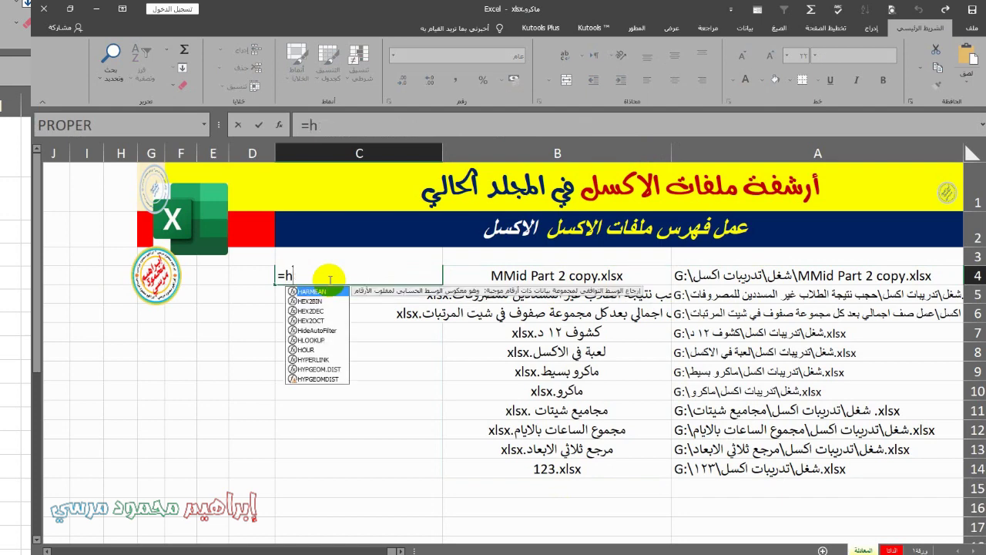
text(y)
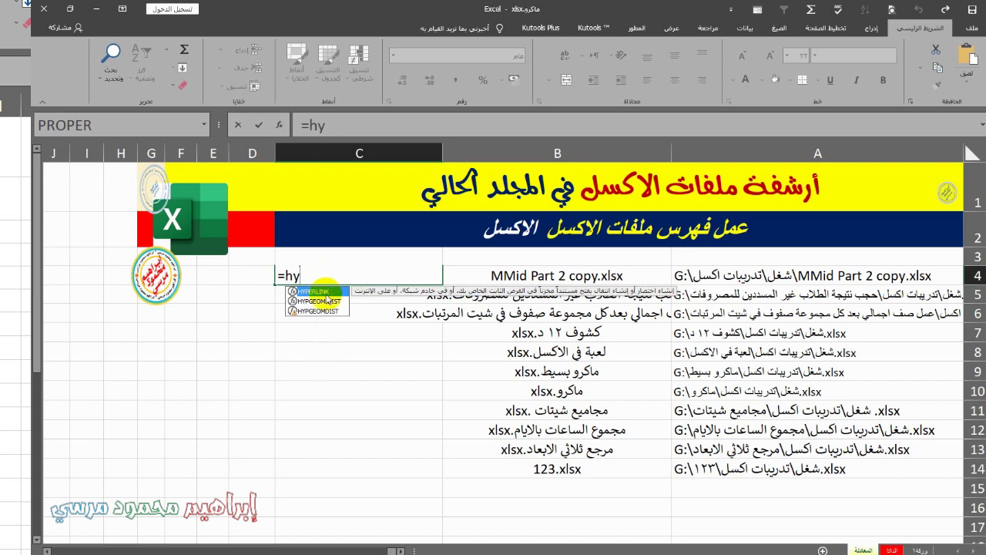
double_click(326, 292)
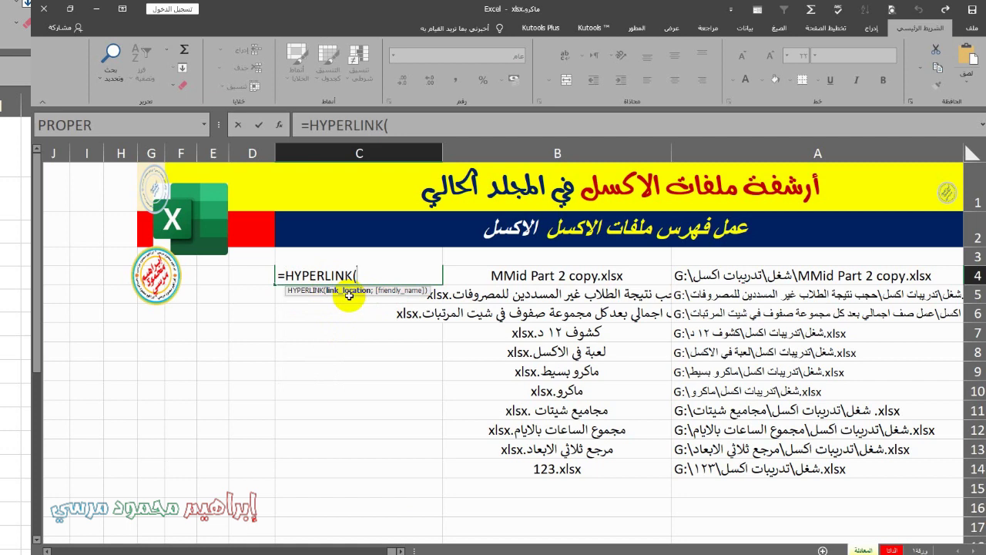
click(854, 278)
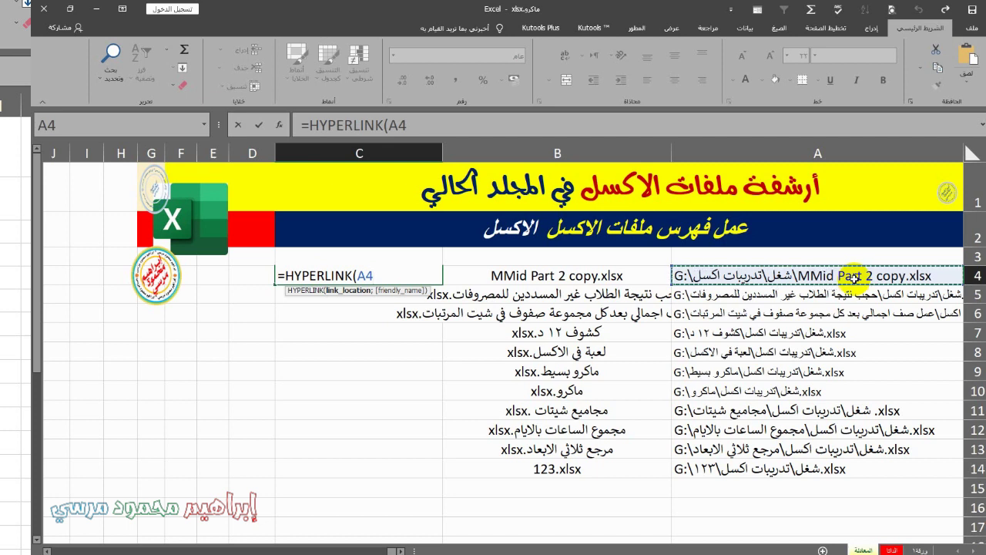
text(;)
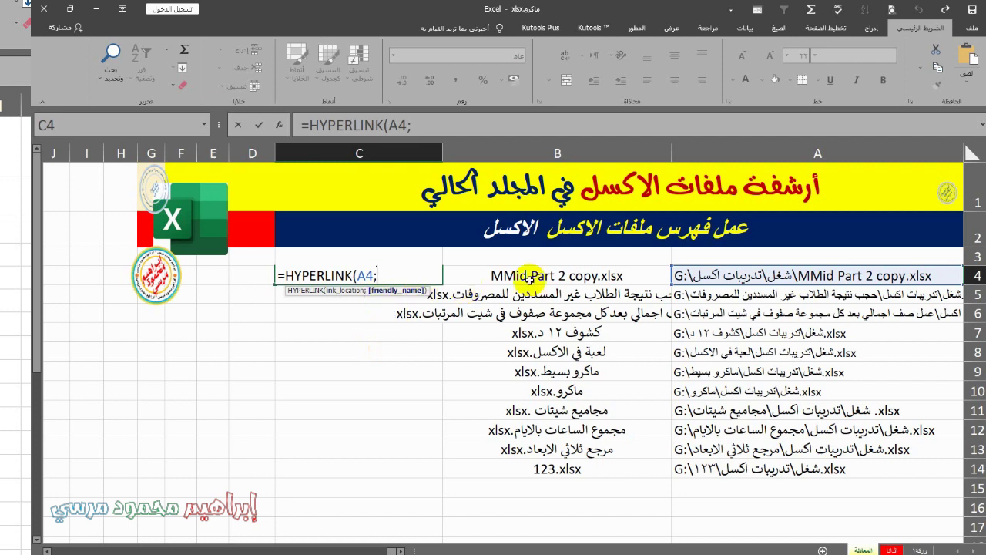
click(530, 277)
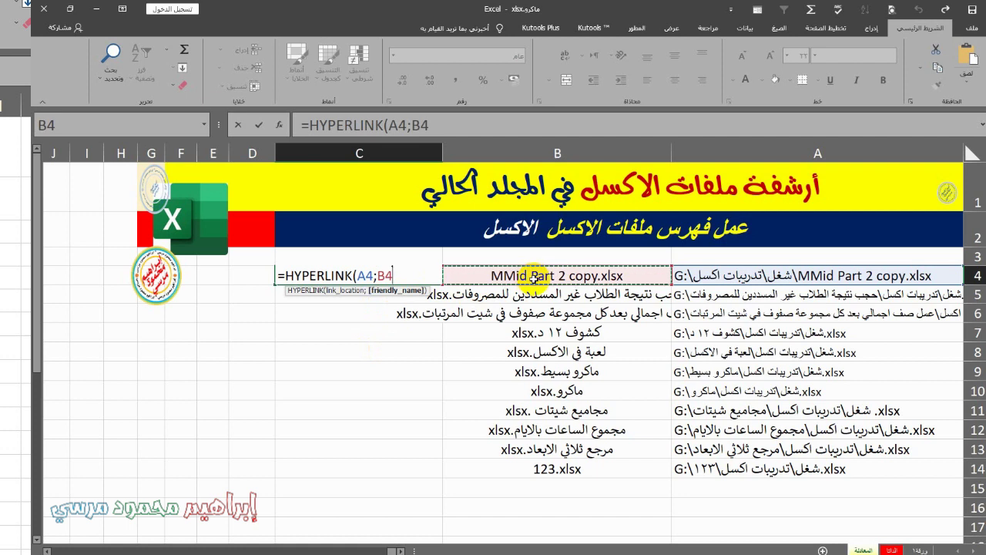
text())
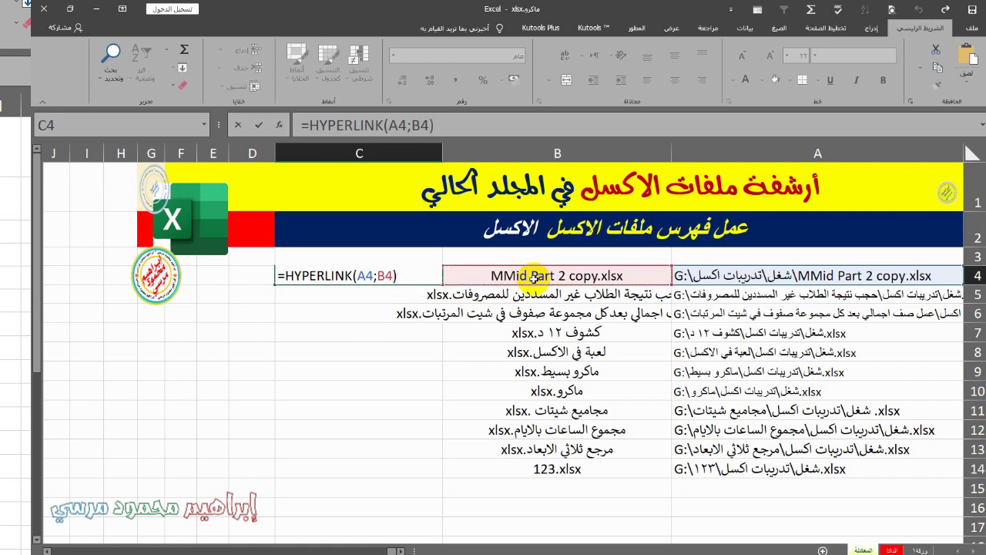
key(Return)
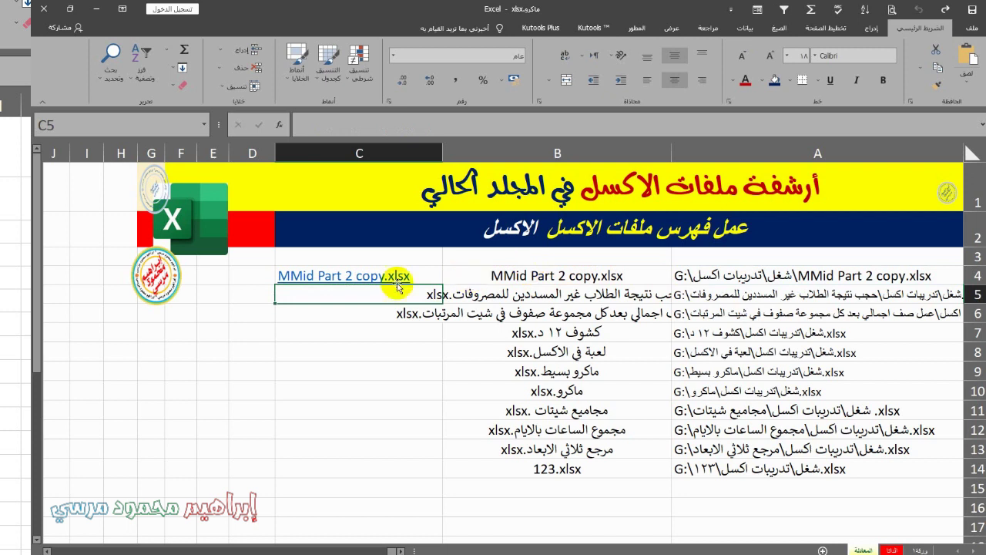
click(433, 276)
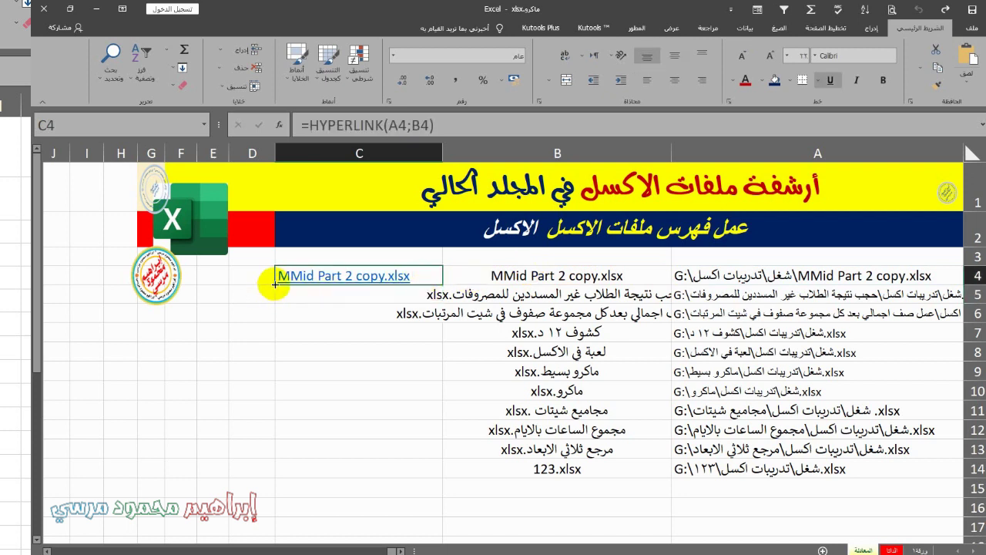
double_click(275, 285)
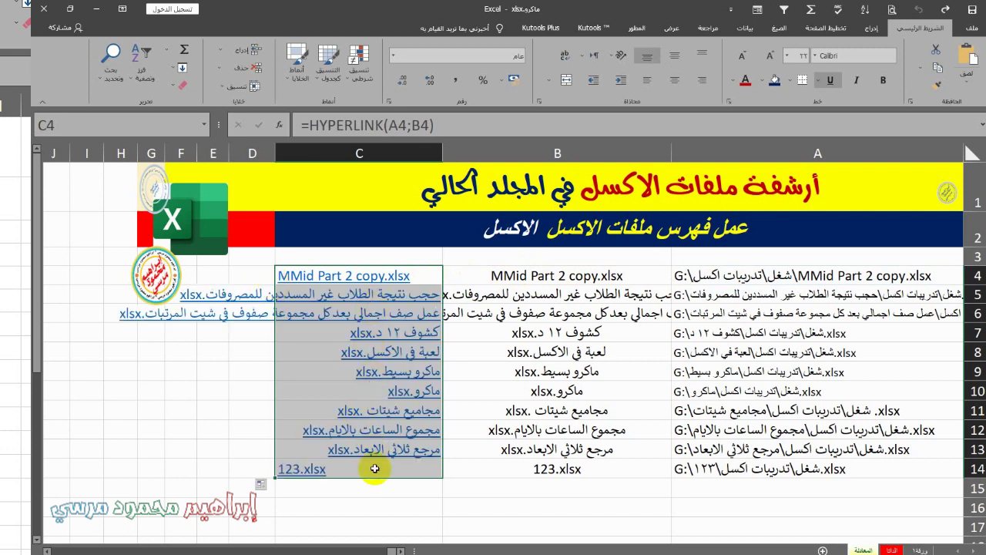
Select the paths and file names in A4:B14 and make column A narrower
click(555, 277)
drag(755, 397, 755, 469)
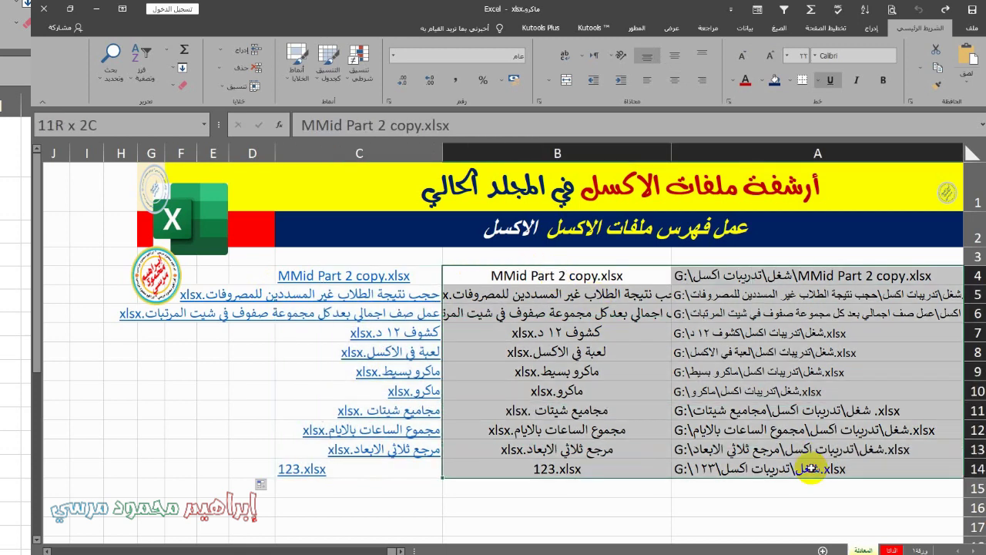
drag(671, 152, 743, 152)
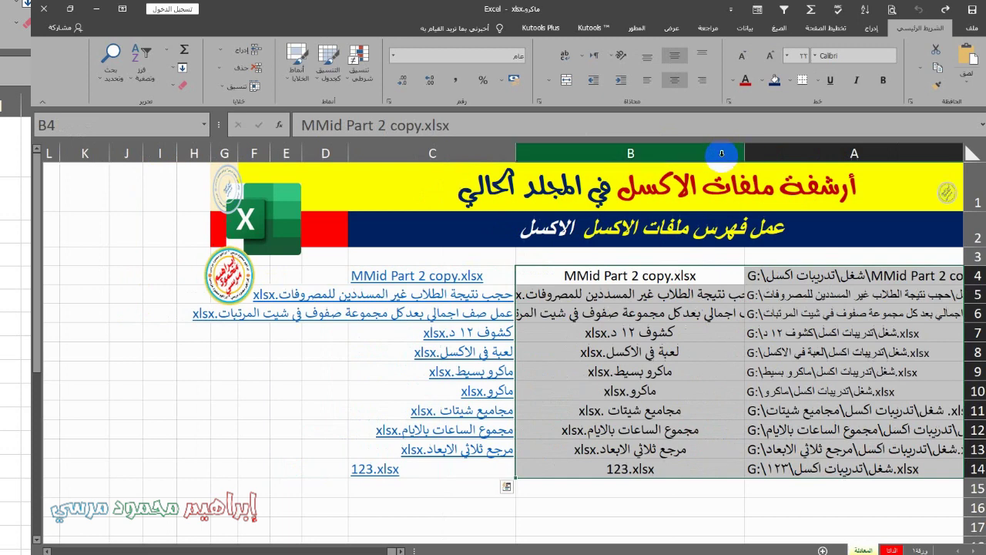
right_click(722, 153)
click(709, 151)
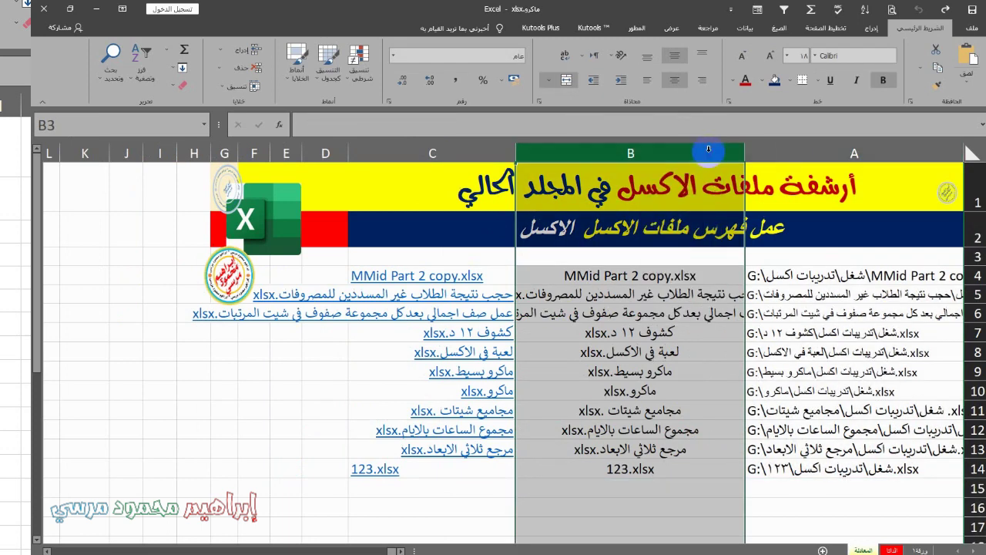
ctrl+click(770, 151)
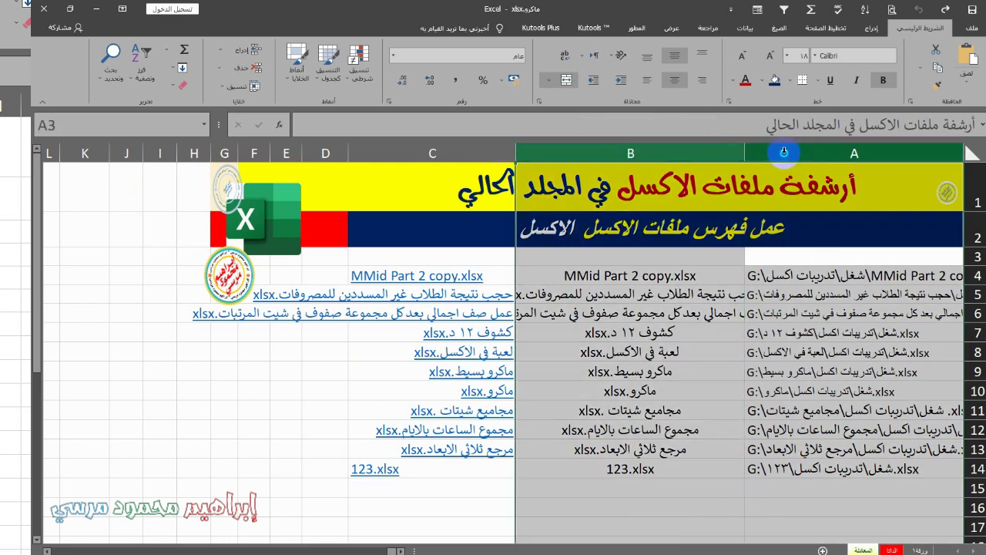
right_click(784, 152)
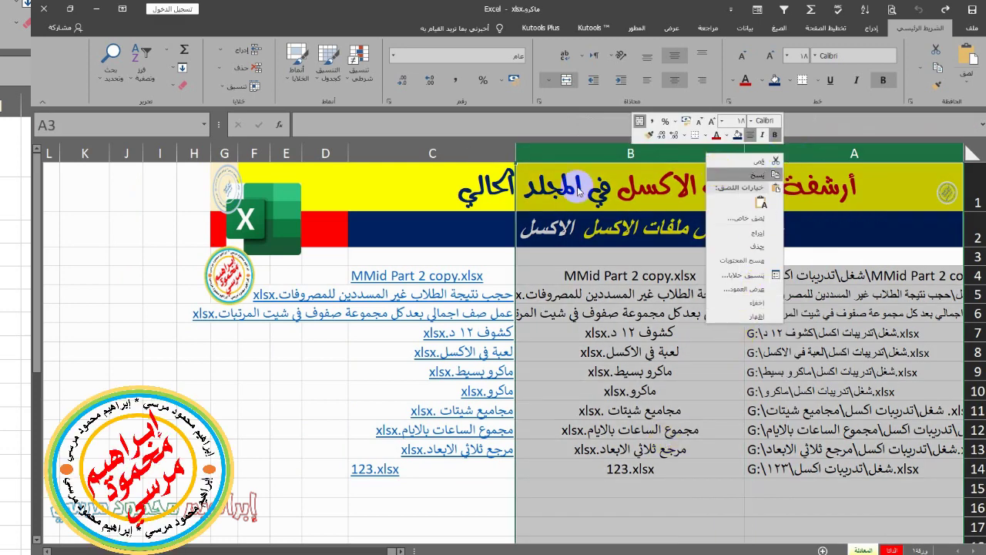
key(Escape)
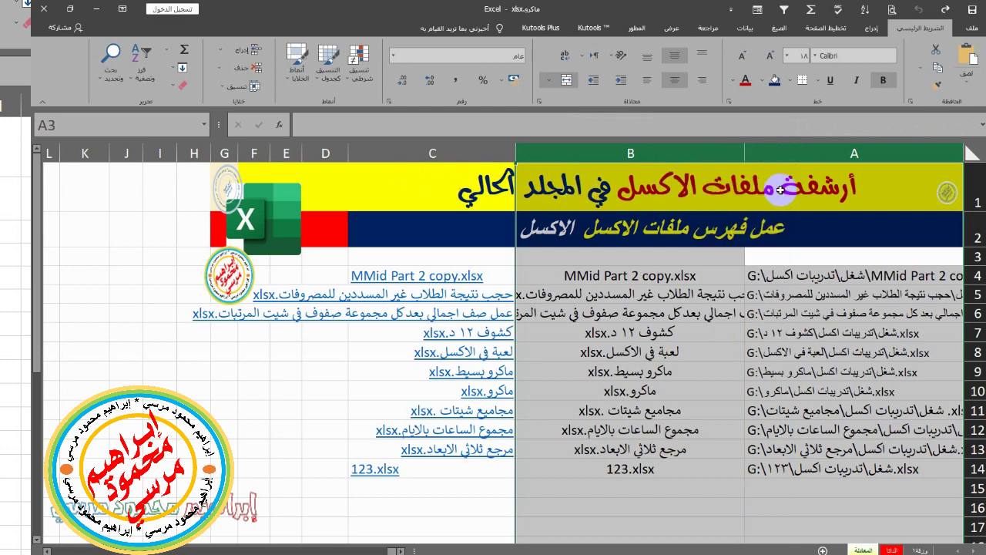
click(780, 189)
click(749, 195)
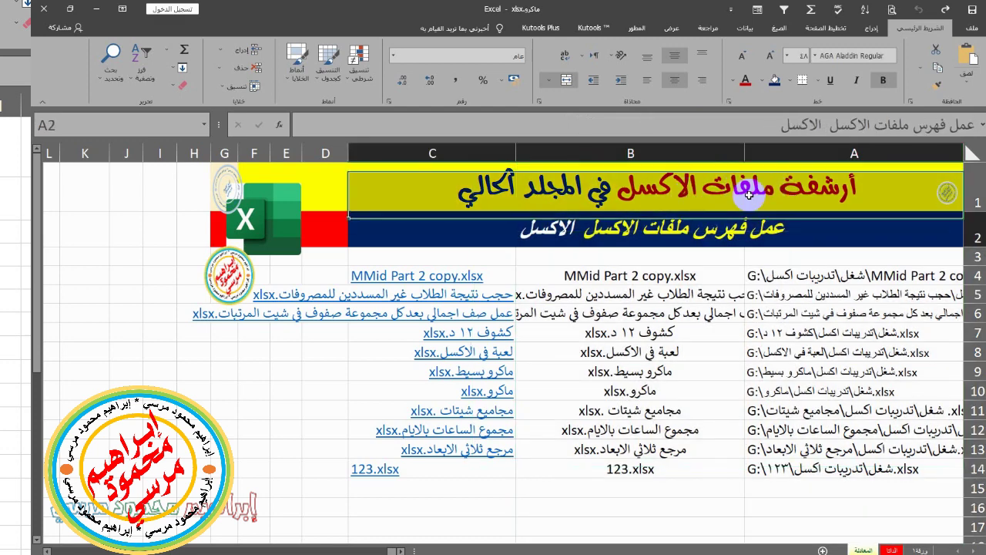
click(747, 194)
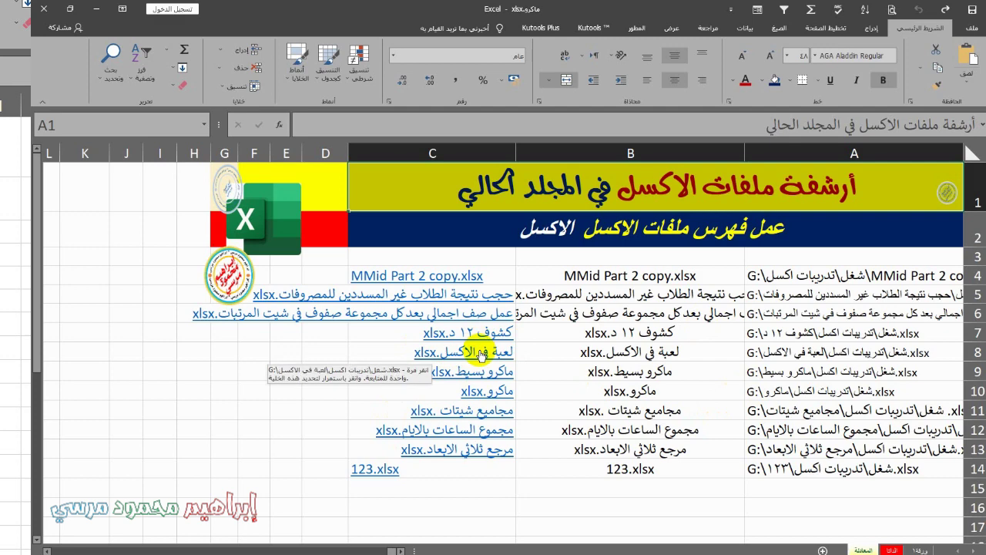
Open the workbook لعبة في الاكسل.xlsx through its hyperlink in C8 and bring it to the front
click(466, 357)
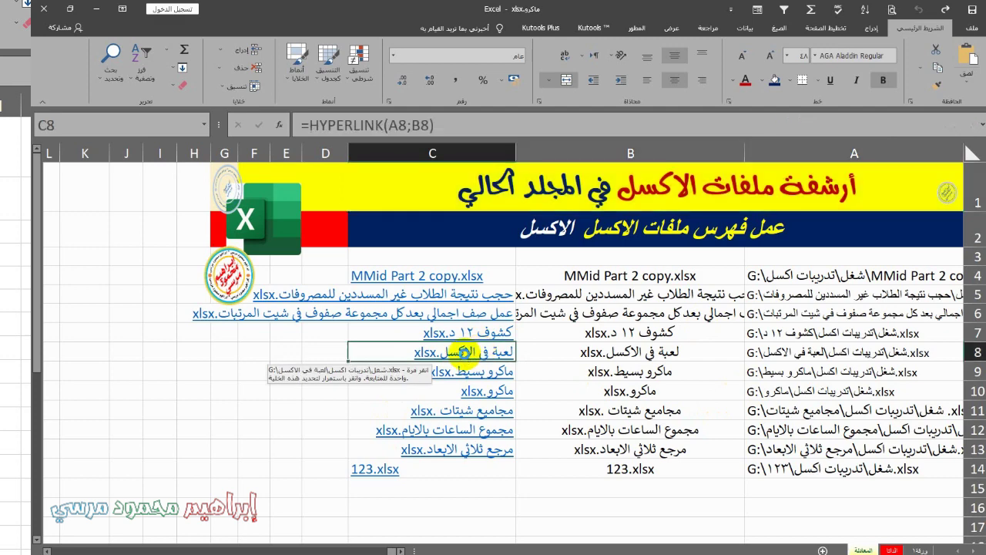
click(466, 353)
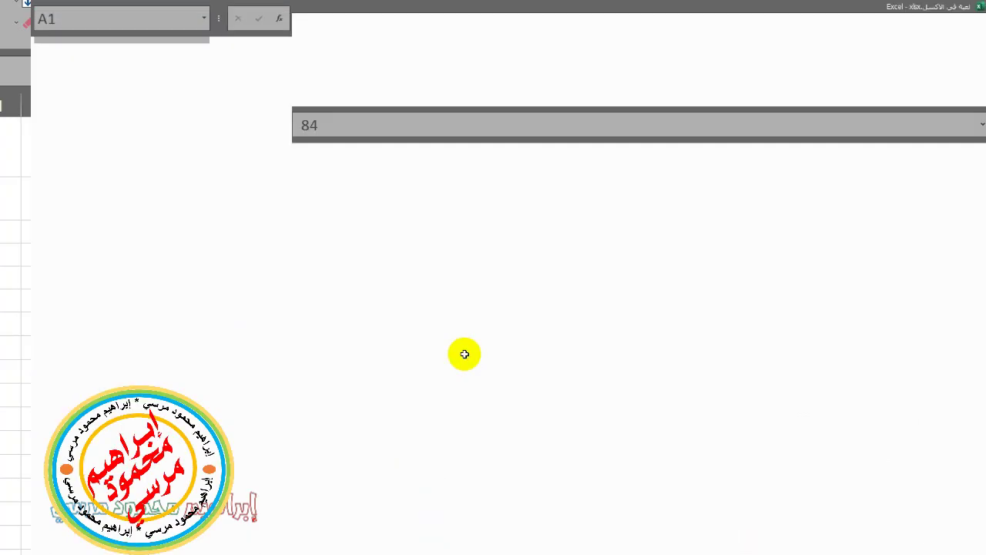
key(ctrl+w)
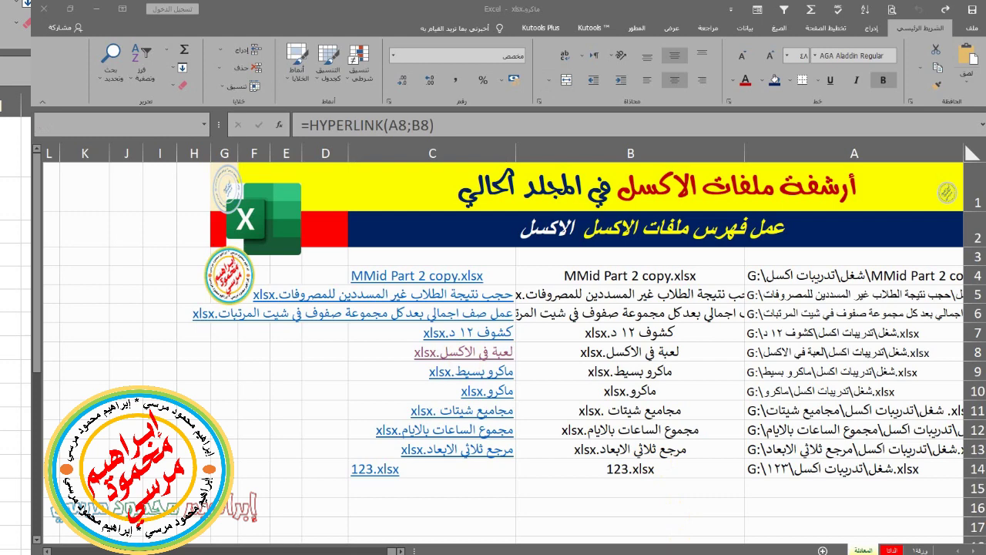
click(710, 538)
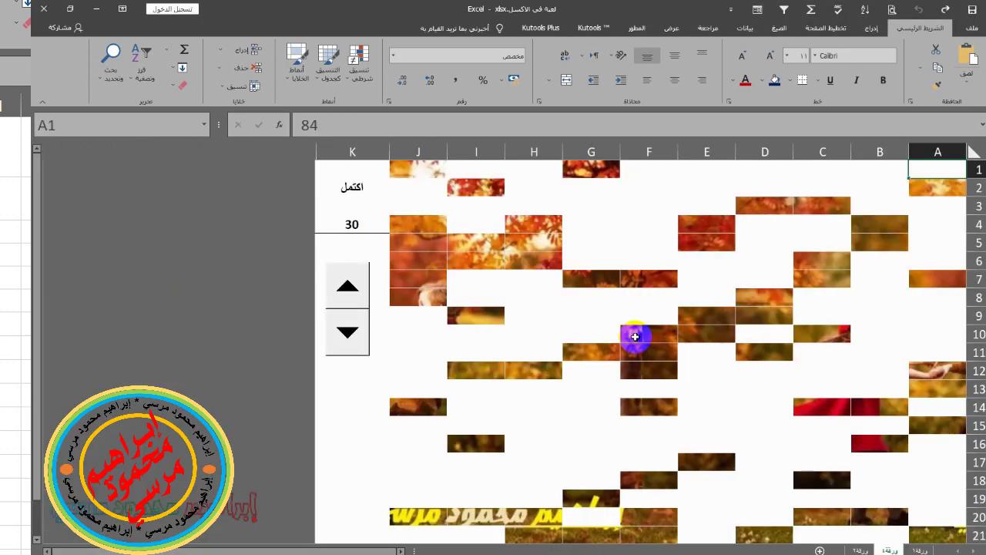
Raise the completion value in column K of the picture game to 100 to reveal the whole picture
click(346, 287)
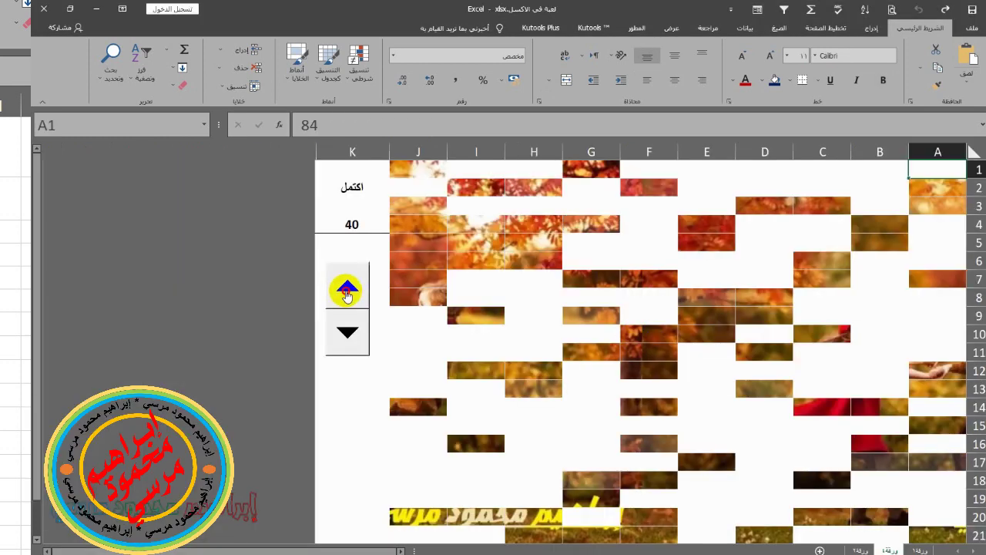
click(347, 290)
click(347, 290)
click(347, 289)
click(347, 289)
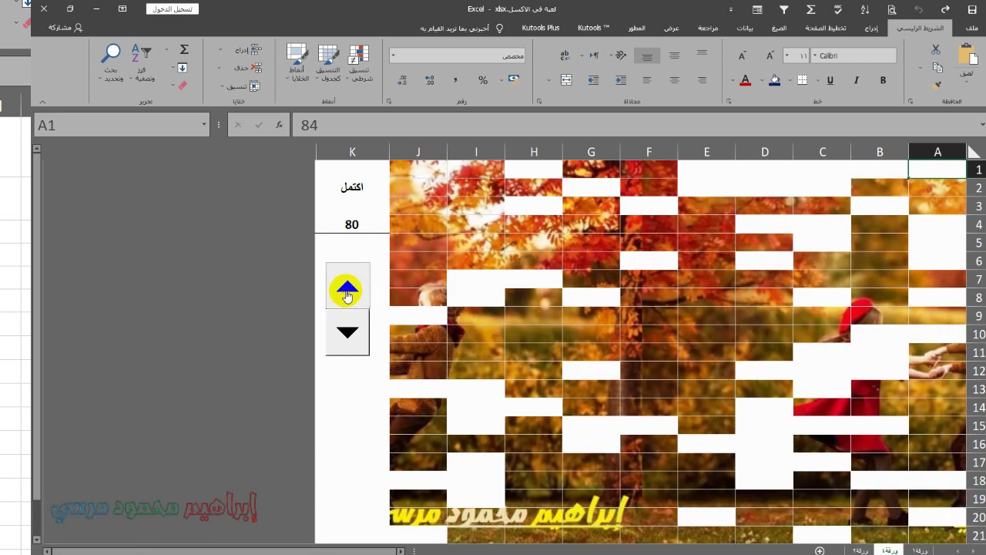
click(347, 292)
click(347, 292)
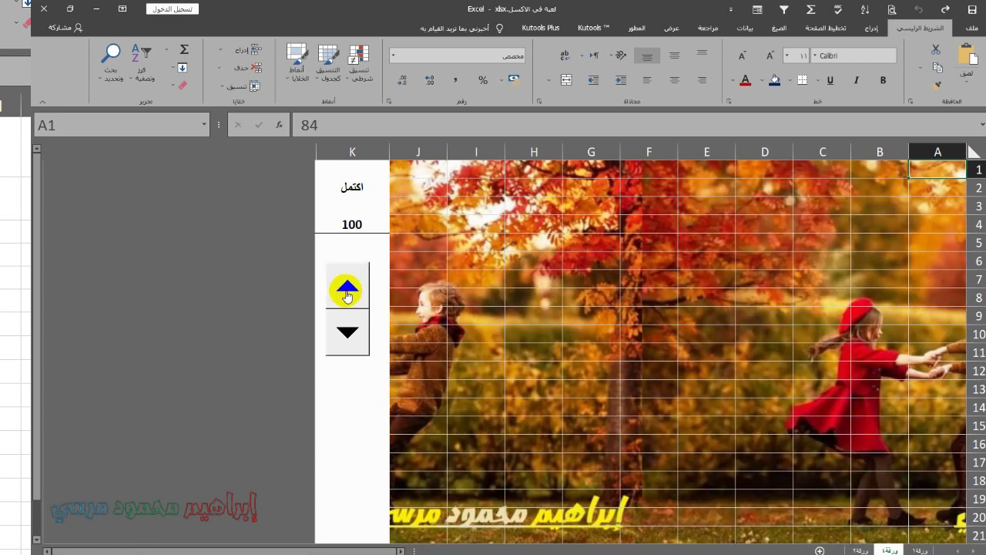
Lower the picture game's completion value to 50, raise it to 60, and minimise that workbook
click(346, 335)
click(347, 334)
click(347, 334)
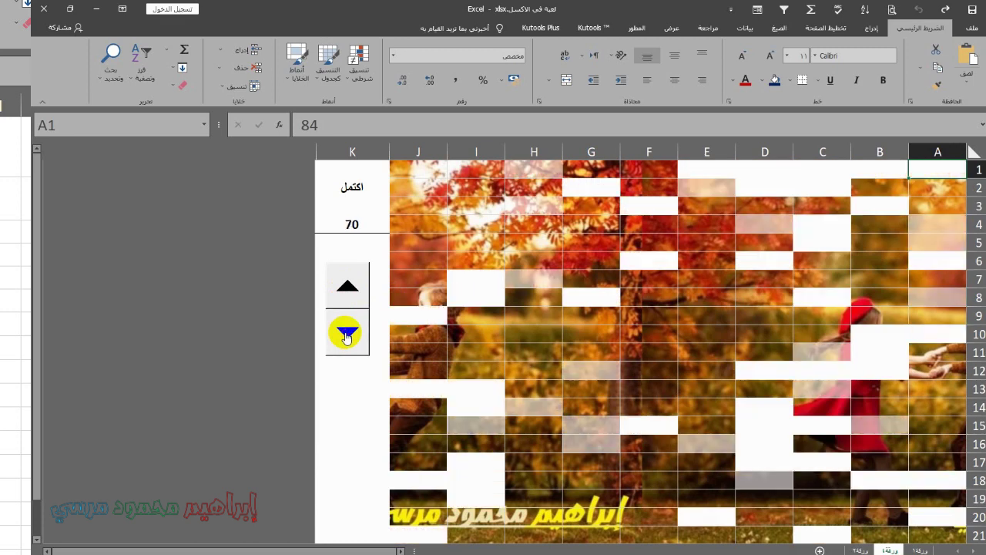
click(347, 335)
click(347, 334)
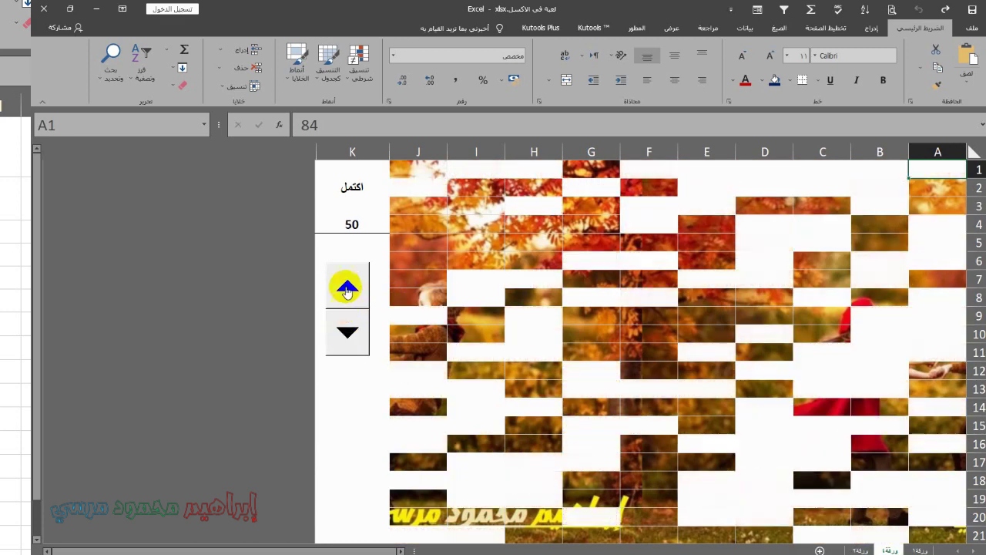
click(346, 290)
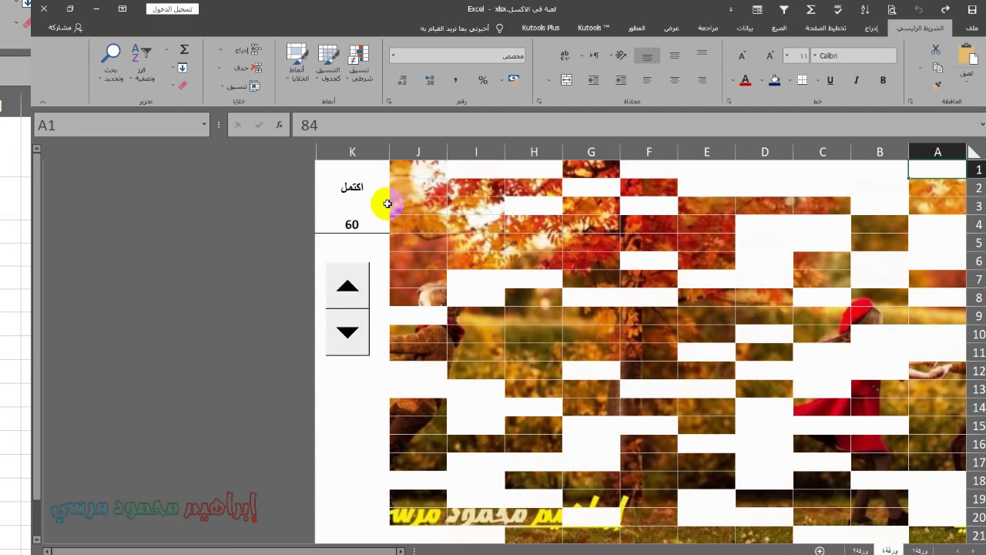
click(96, 8)
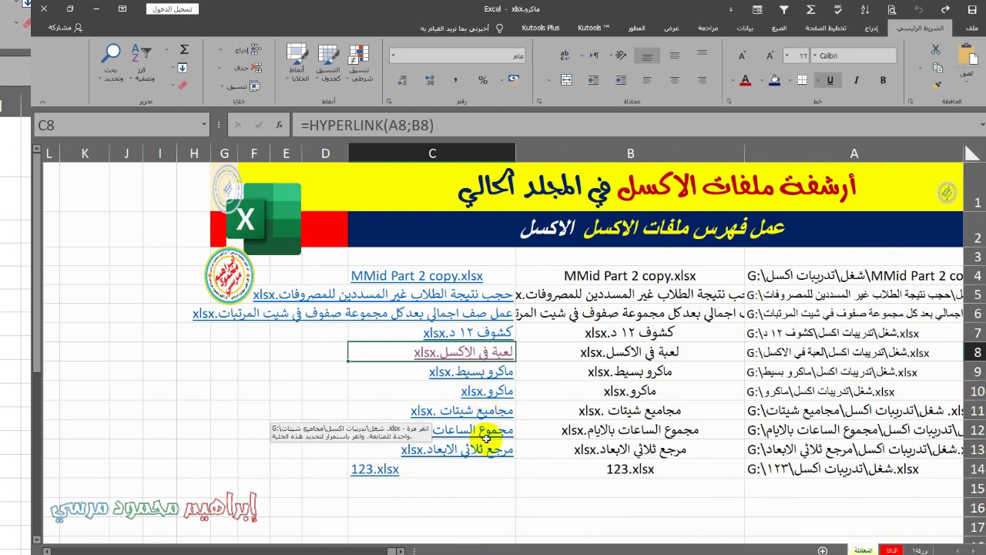
Open 123.xlsx through its hyperlink in C14, check the workbook, and return to the file index
click(362, 471)
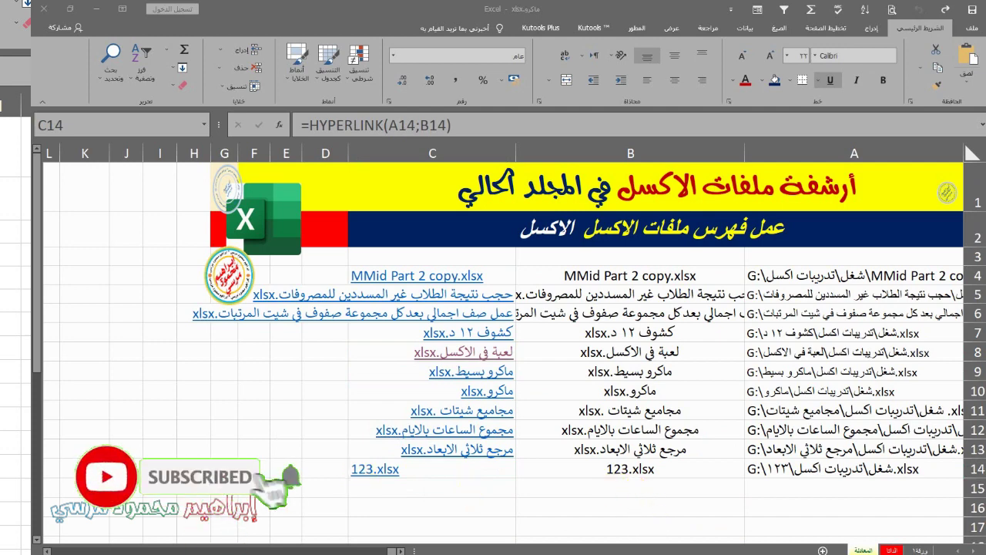
mouse_move(675, 551)
mouse_move(726, 531)
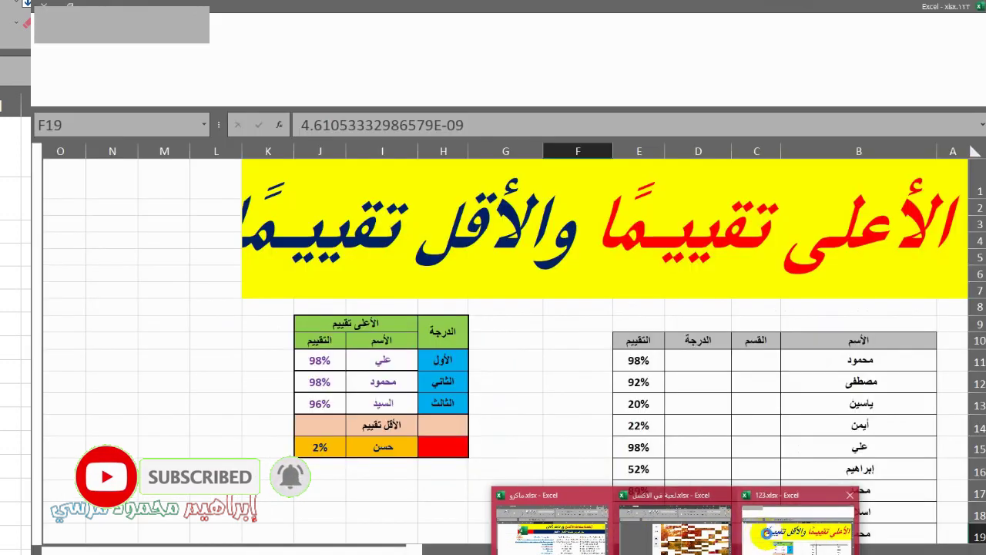
click(766, 532)
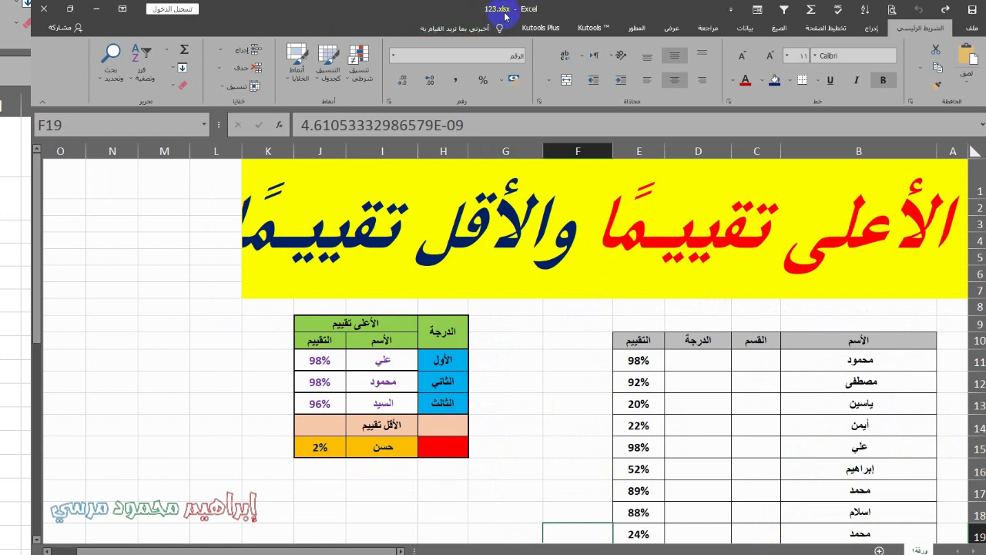
key(alt+Tab)
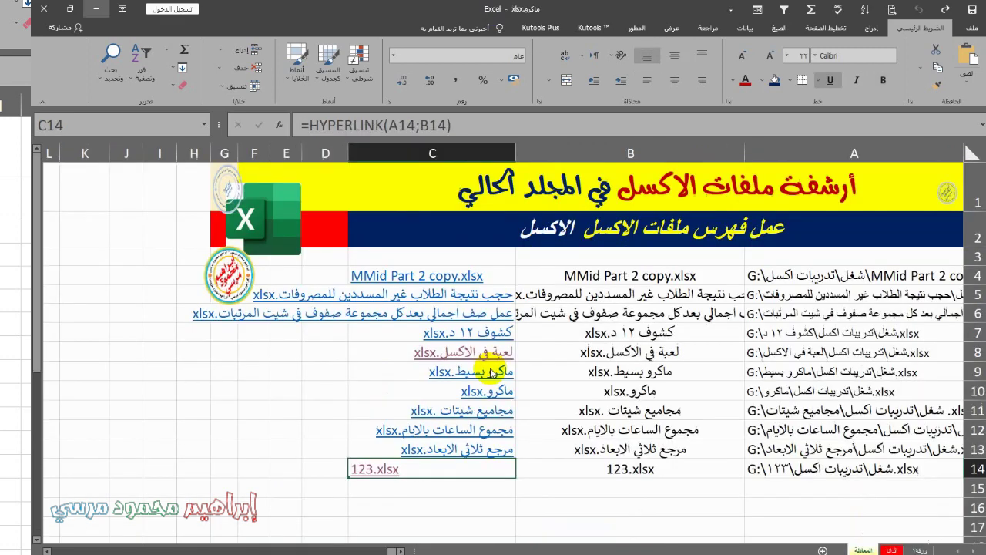